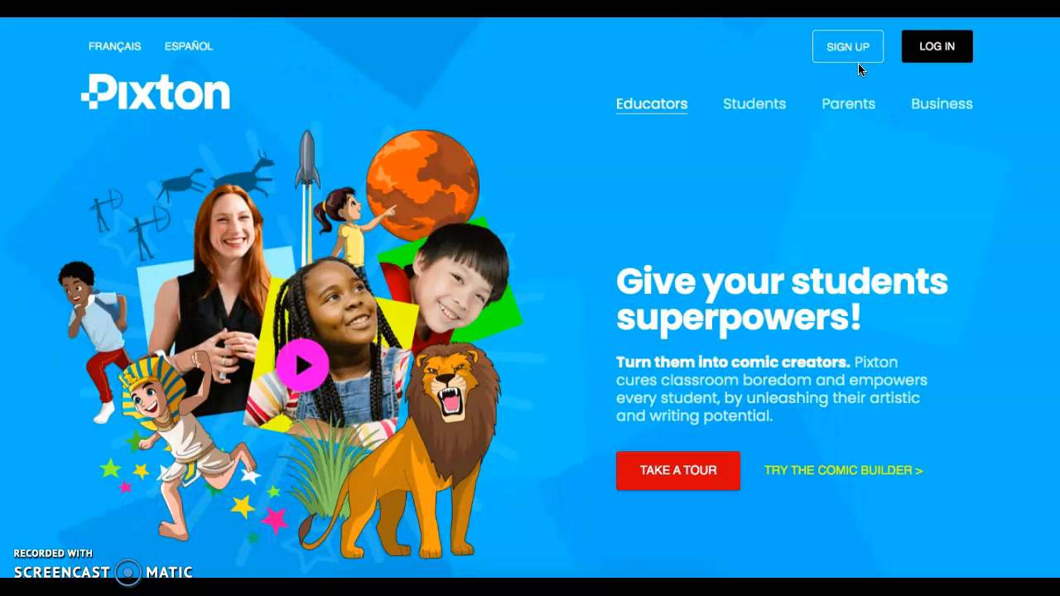
Log in to Pixton through Google sign-in with the student's school account.
left_click(932, 53)
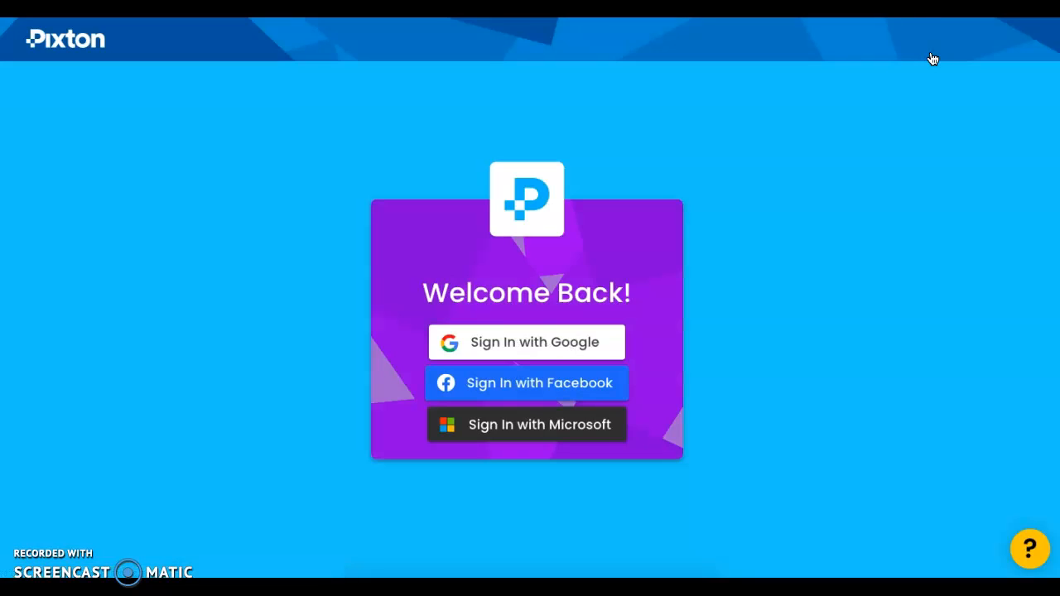
left_click(513, 344)
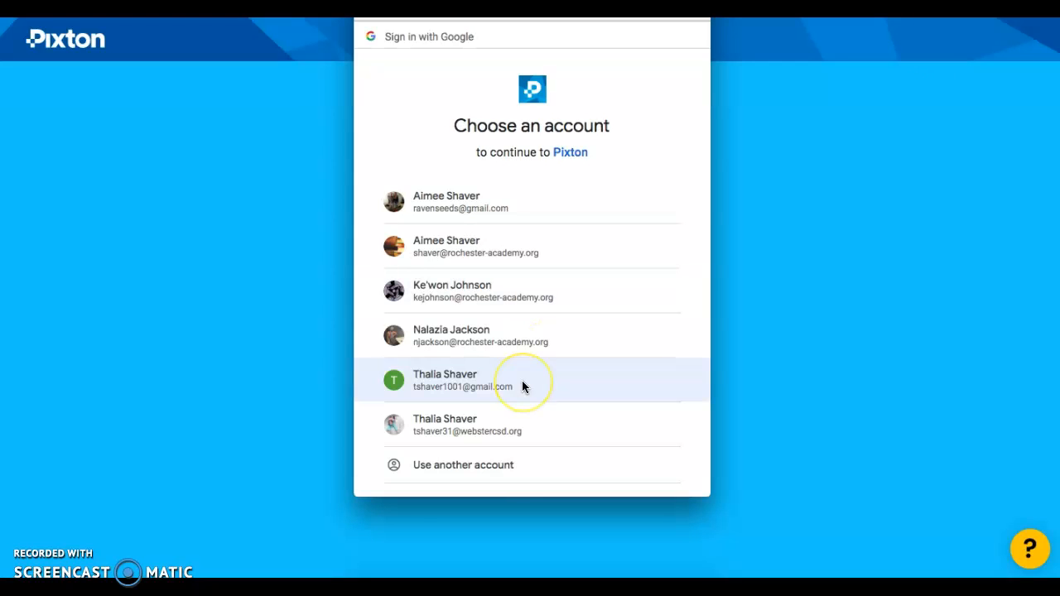
left_click(498, 423)
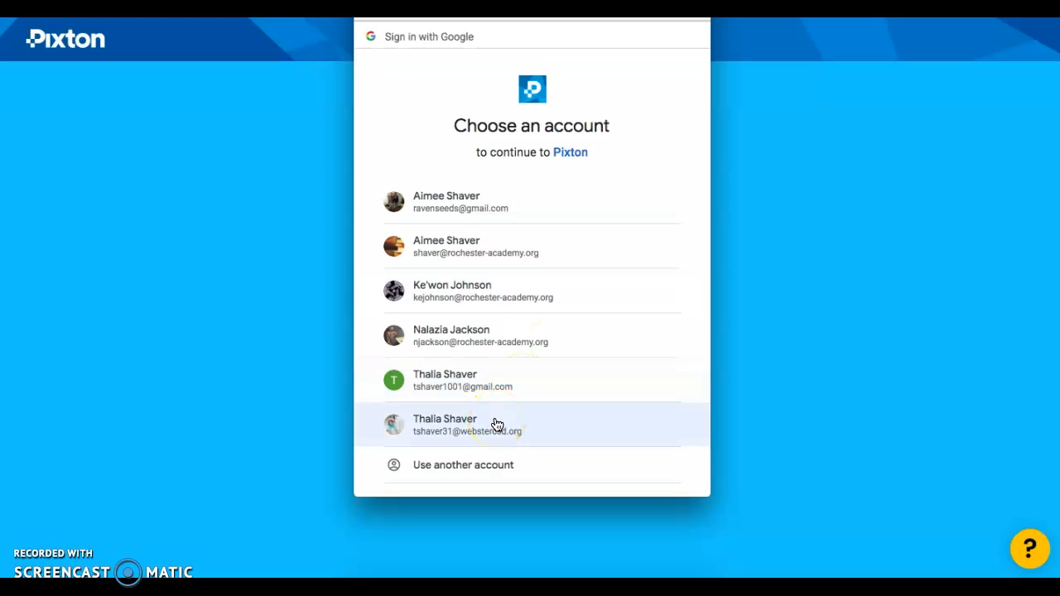
left_click(472, 427)
left_click(511, 441)
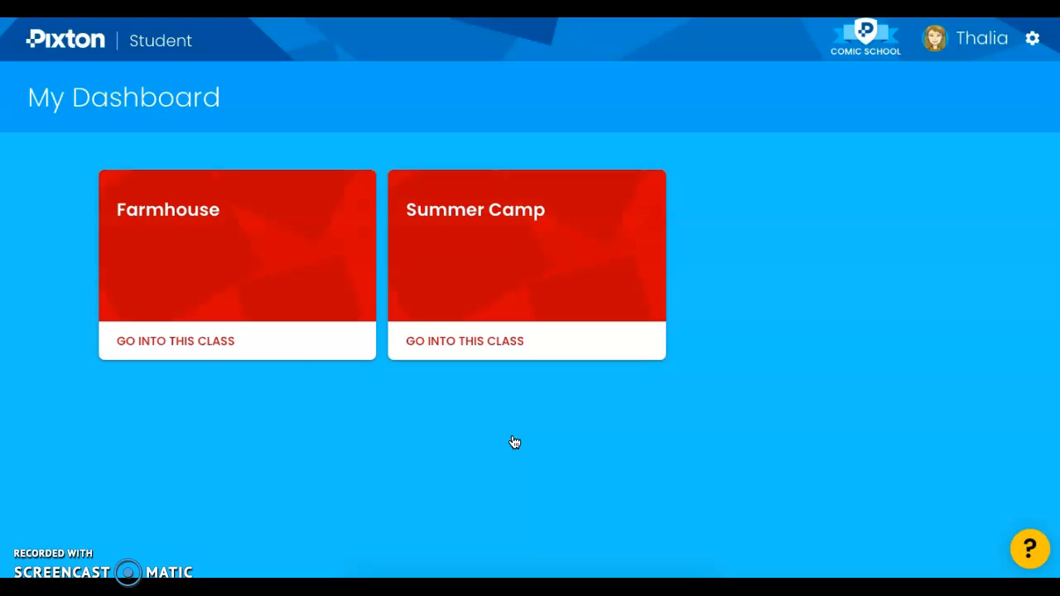
left_click(503, 423)
Enter the Summer Camp class and open the student's avatar for editing.
left_click(461, 348)
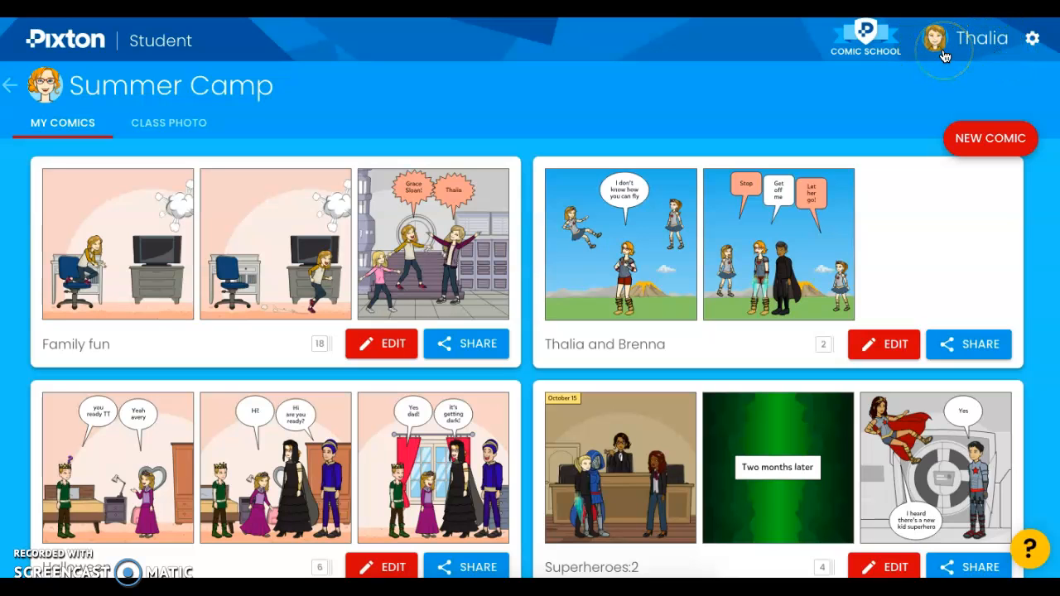
left_click(1034, 42)
left_click(1033, 42)
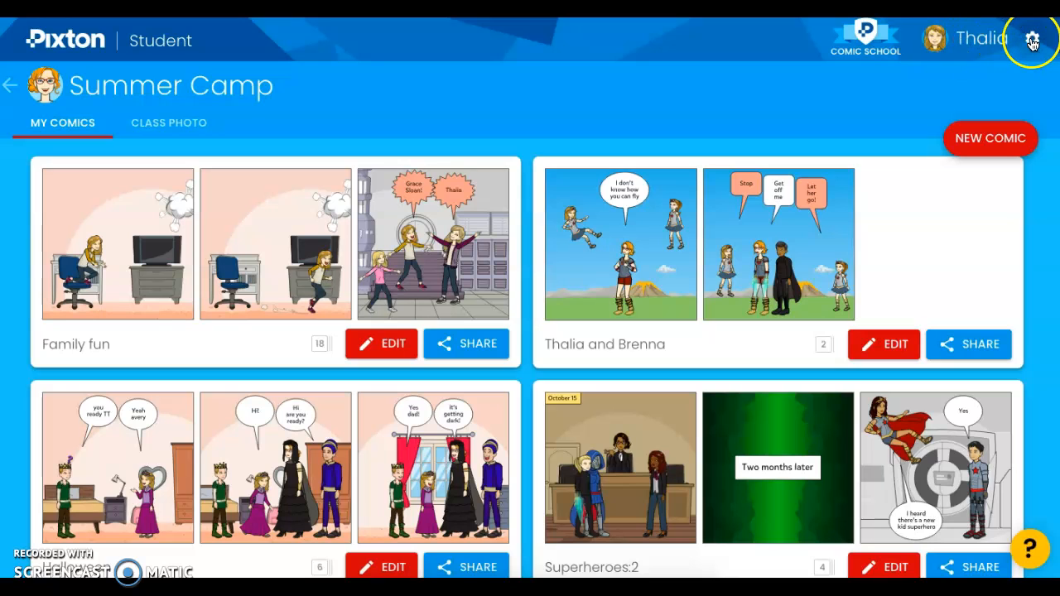
left_click(975, 50)
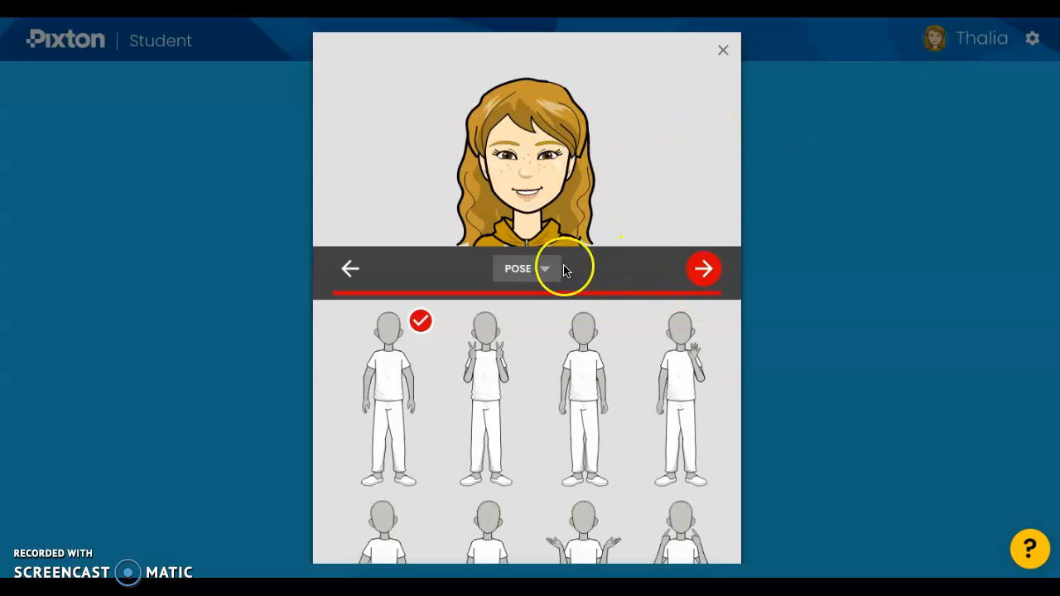
Go to the avatar's body type options and select the slimmer figure.
left_click(542, 268)
left_click(348, 254)
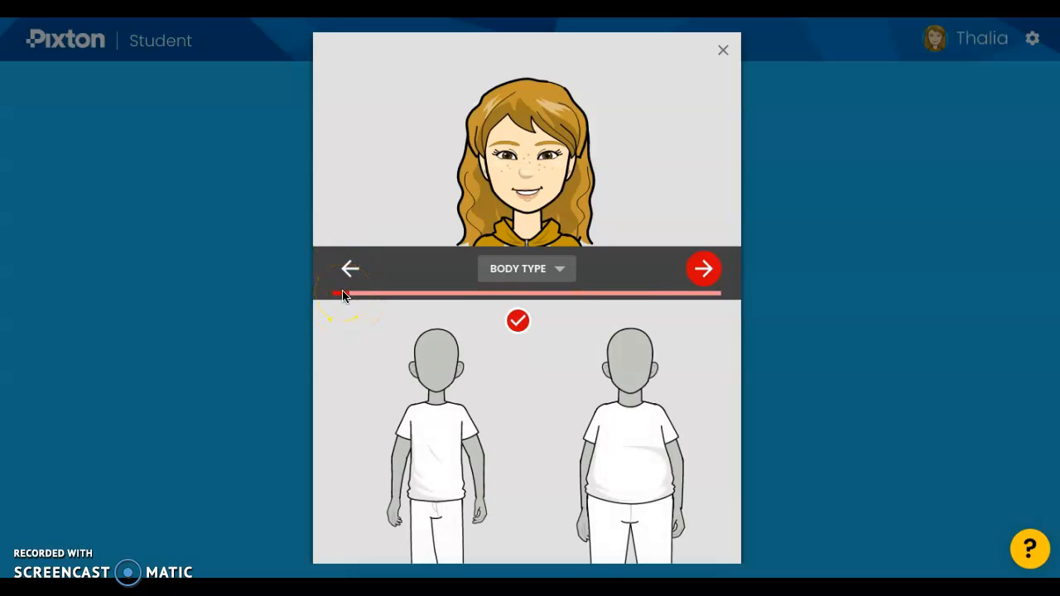
scroll(360, 356, "down", 3)
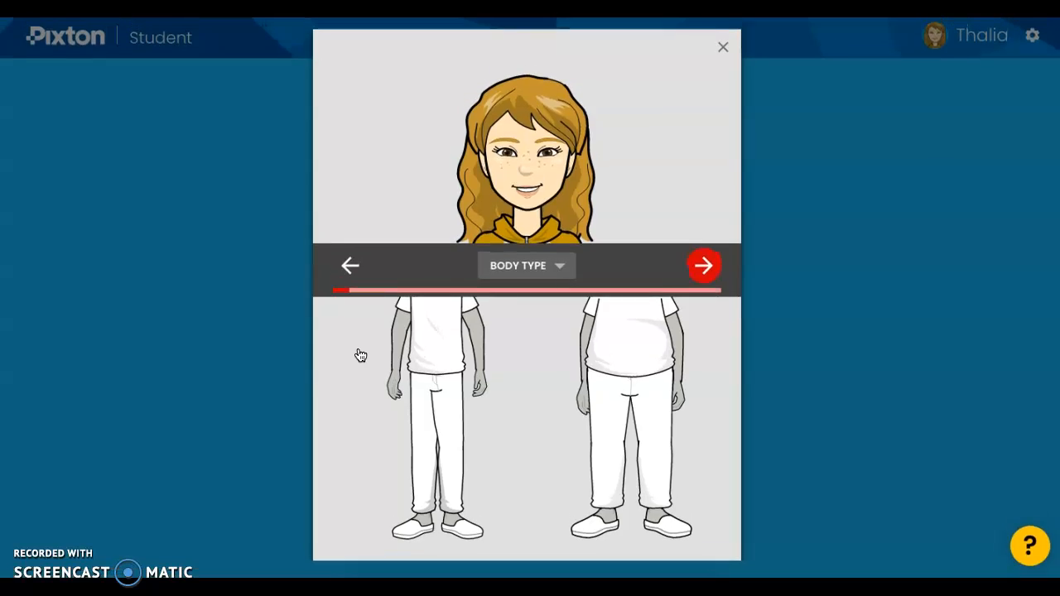
scroll(360, 355, "up", 4)
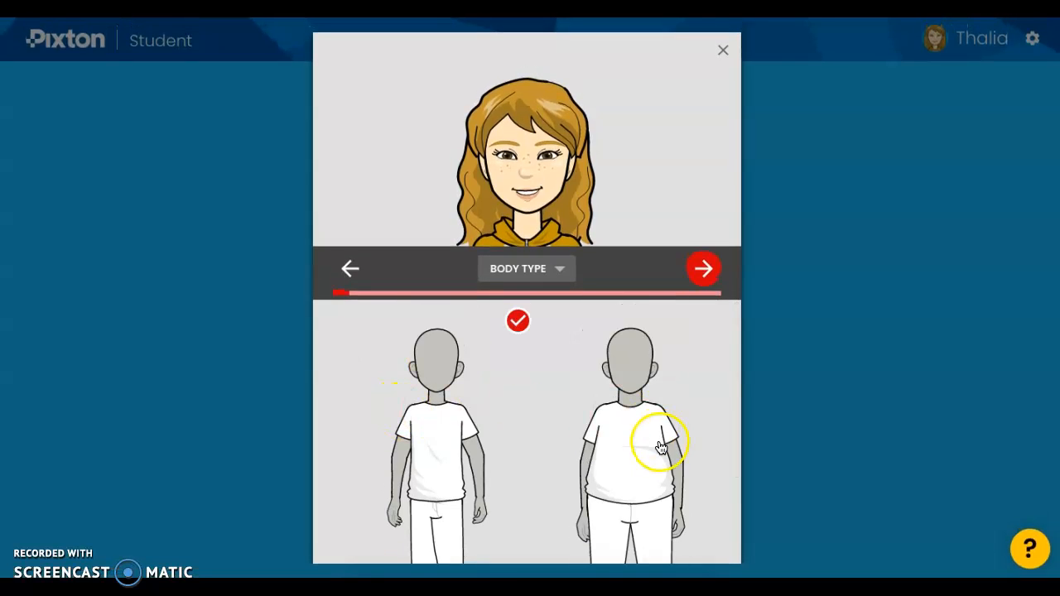
left_click(431, 389)
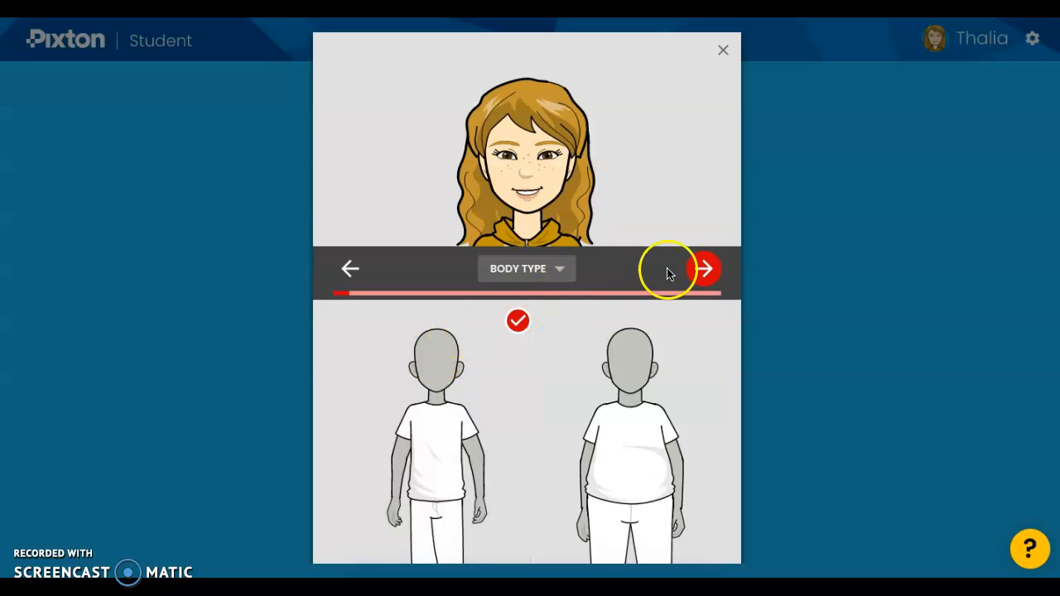
Choose the golden blond hair color and a long straight hair style for the avatar.
left_click(700, 269)
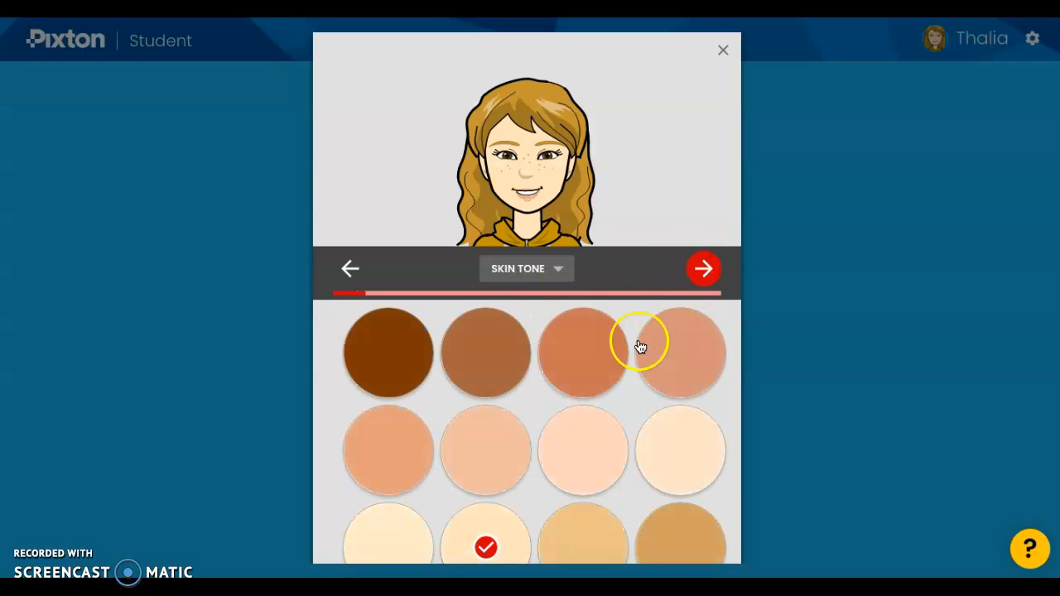
scroll(489, 383, "down", 2)
scroll(489, 390, "up", 1)
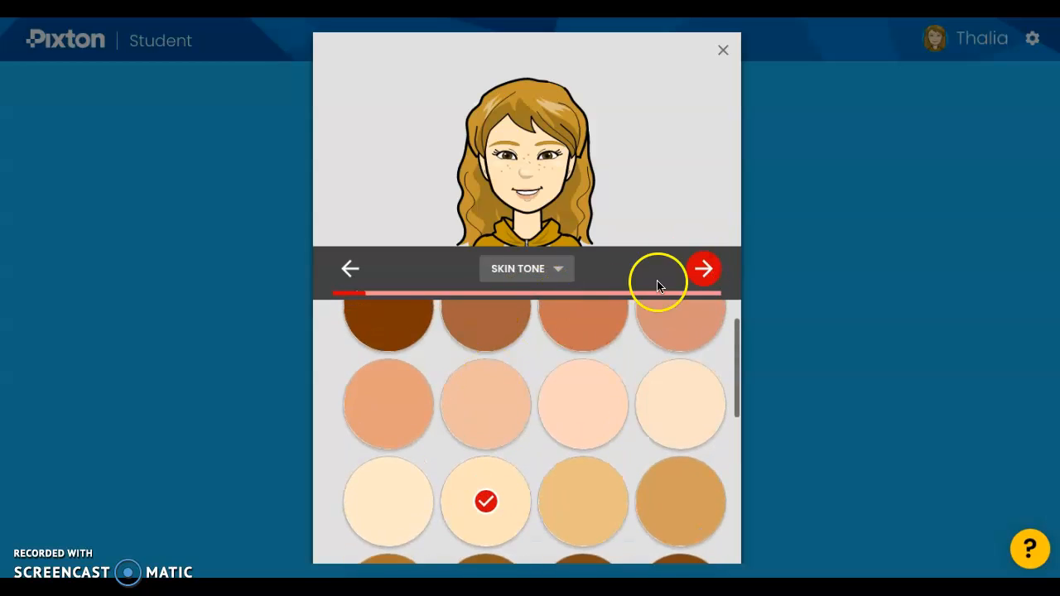
left_click(702, 269)
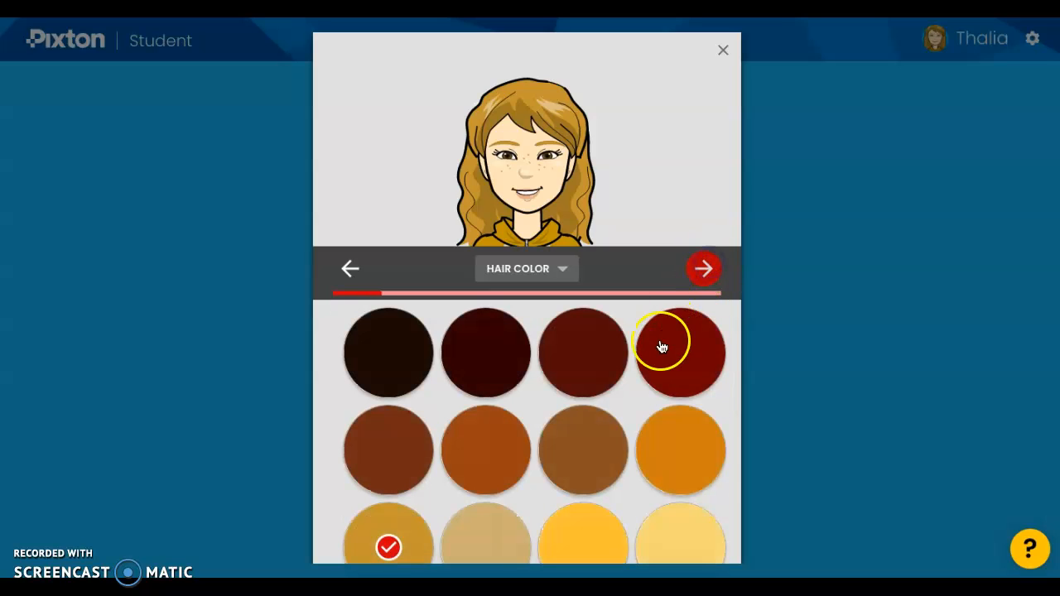
left_click(374, 538)
left_click(704, 268)
left_click(563, 275)
left_click(559, 267)
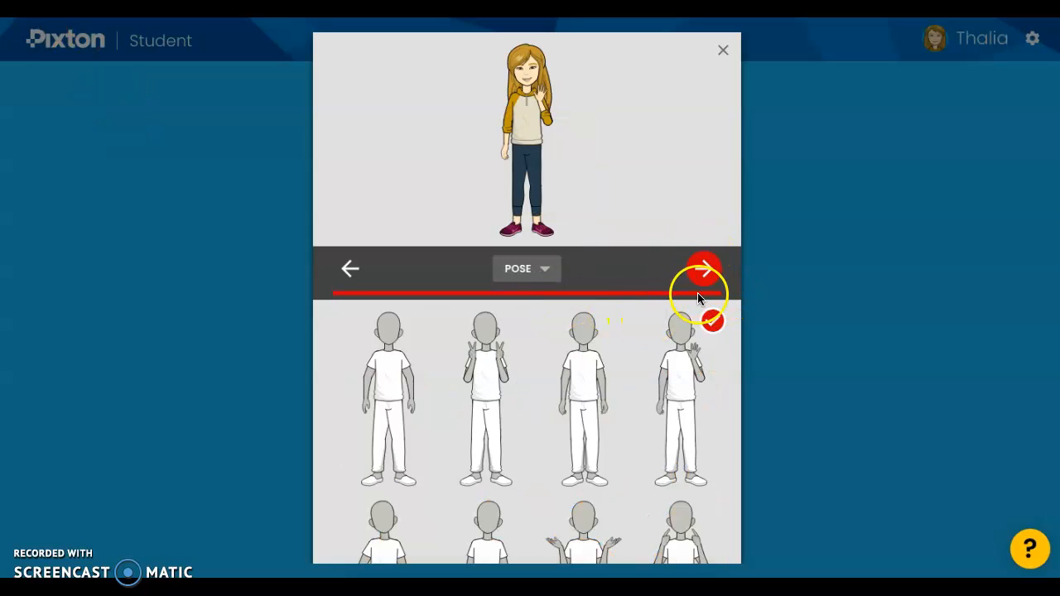
Set the avatar's pose to both hands raised in peace signs and proceed to the full-body preview.
left_click(547, 270)
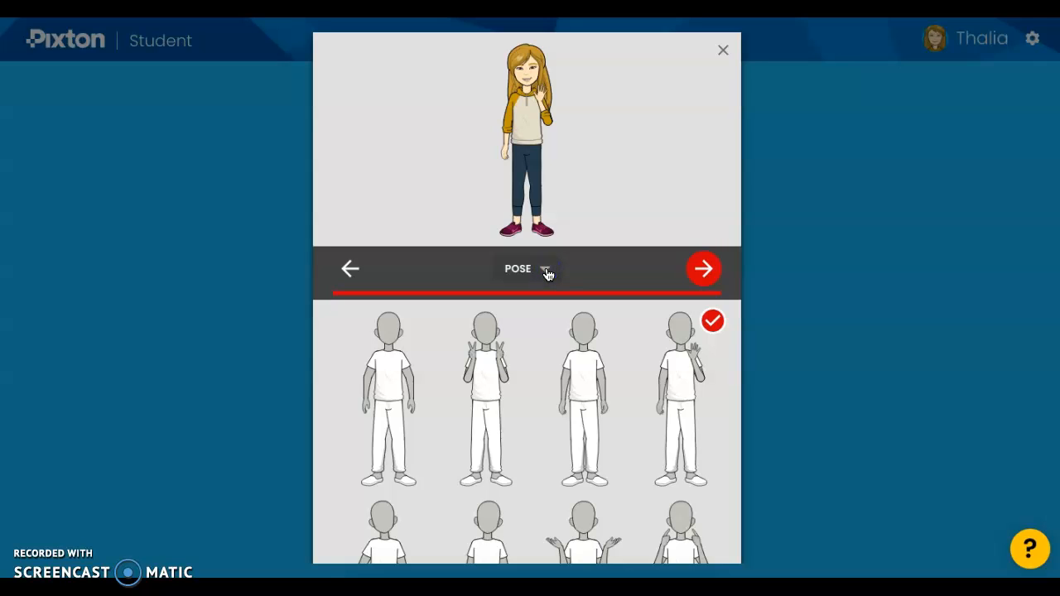
left_click(546, 272)
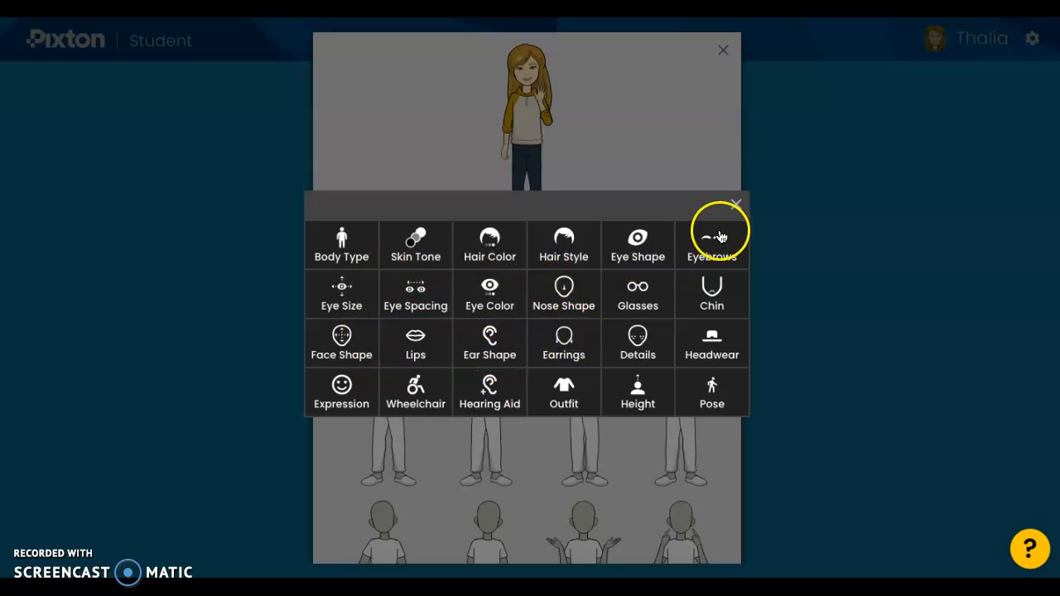
left_click(703, 398)
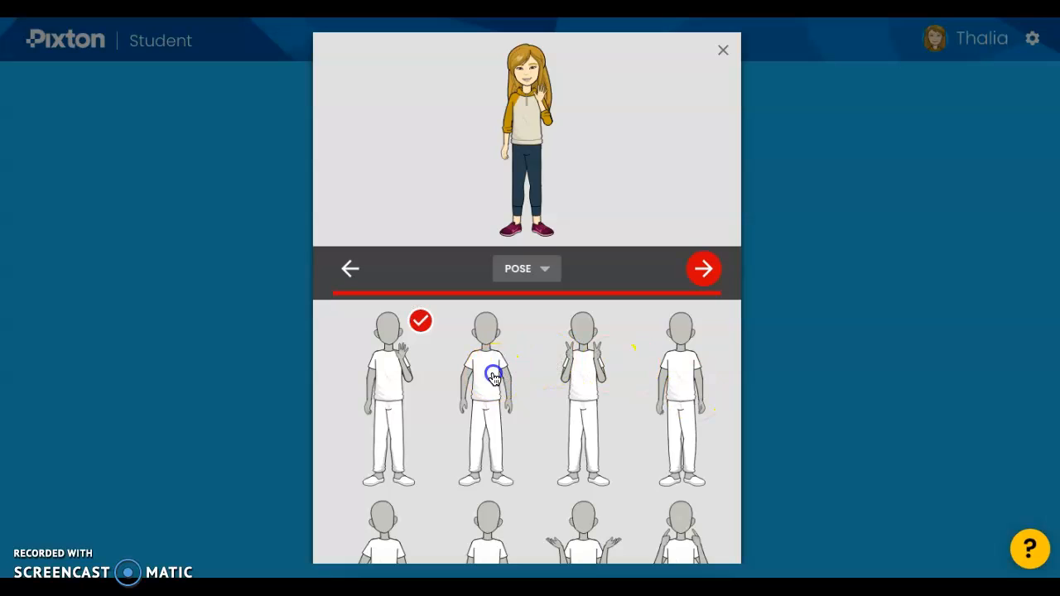
left_click(493, 378)
left_click(598, 386)
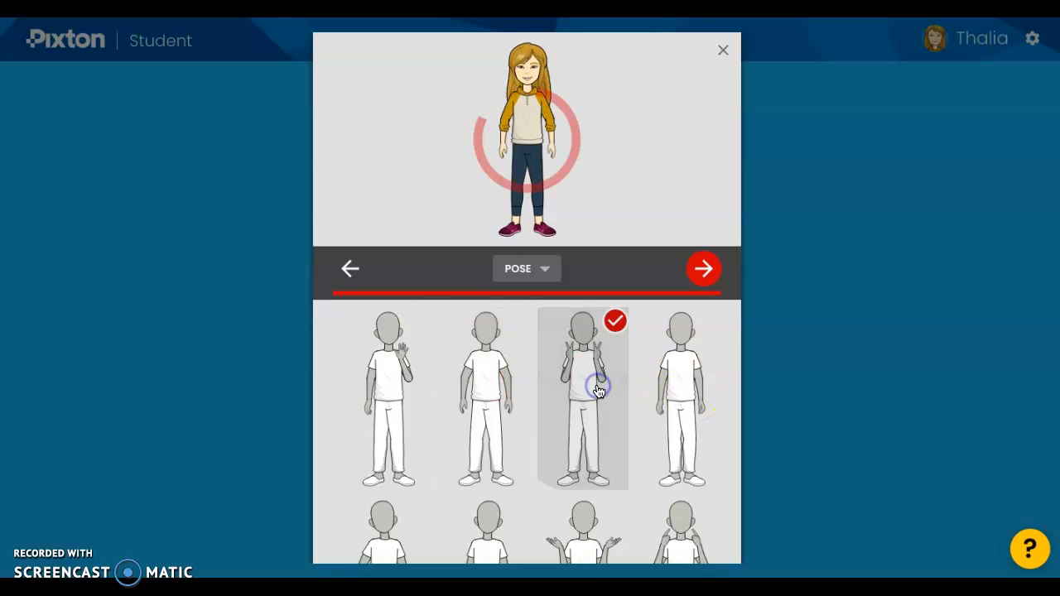
left_click(705, 270)
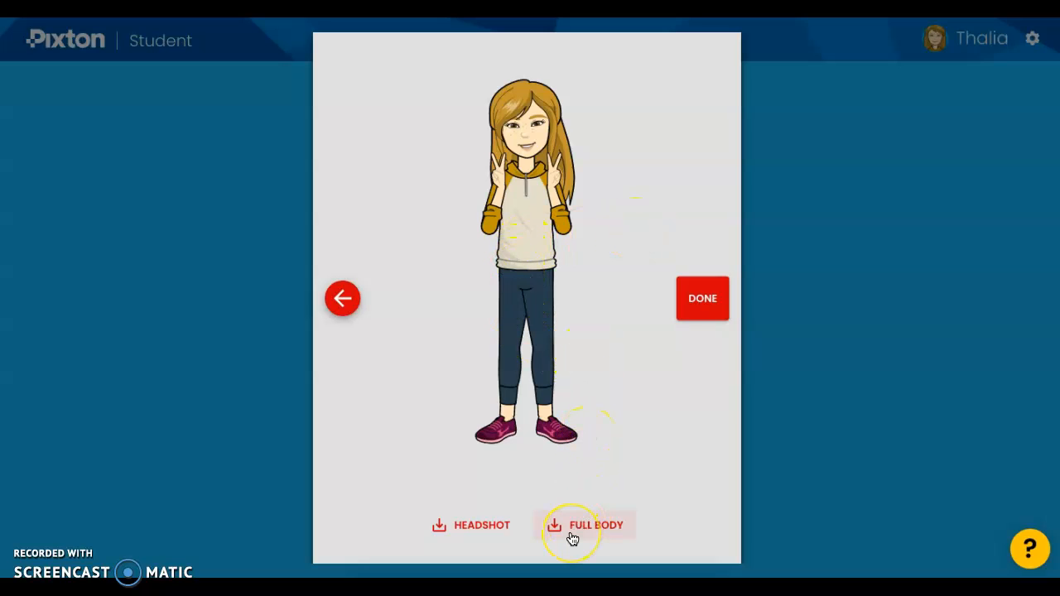
Download the avatar's headshot and finish editing the avatar.
left_click(474, 525)
left_click(591, 370)
left_click(689, 306)
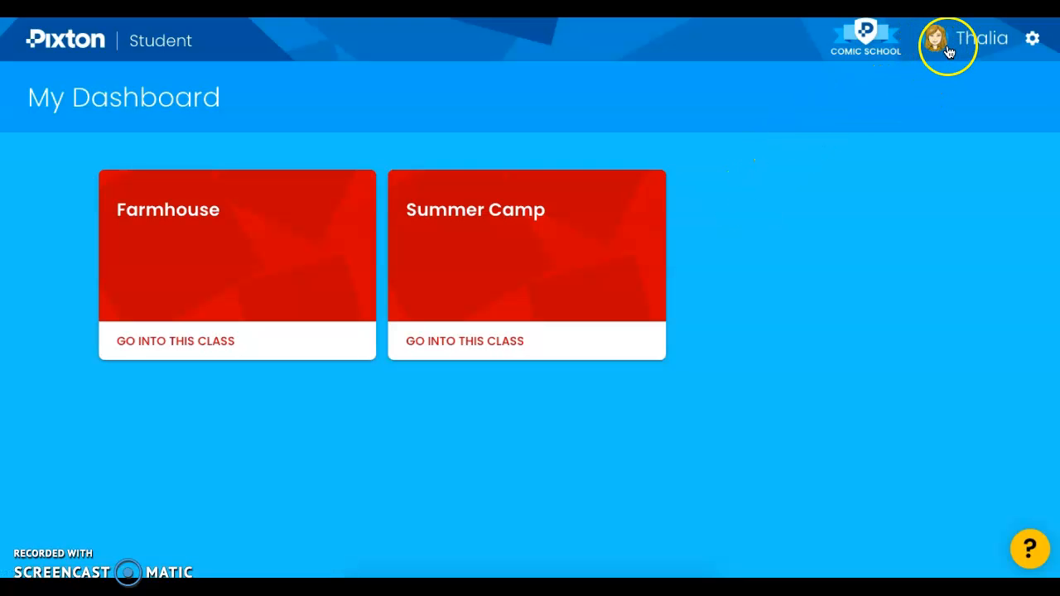
left_click(1032, 44)
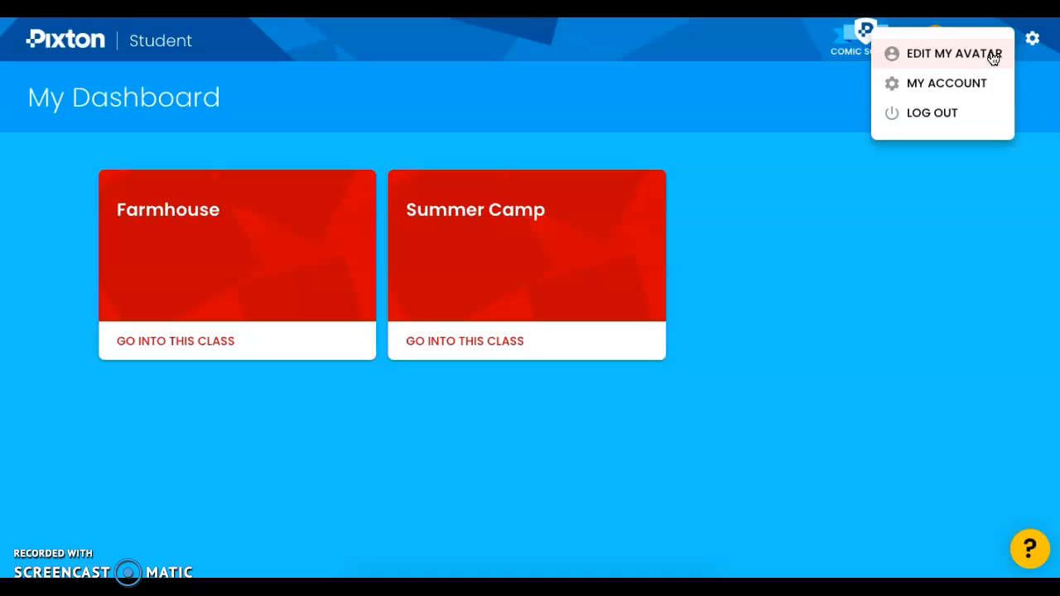
left_click(726, 102)
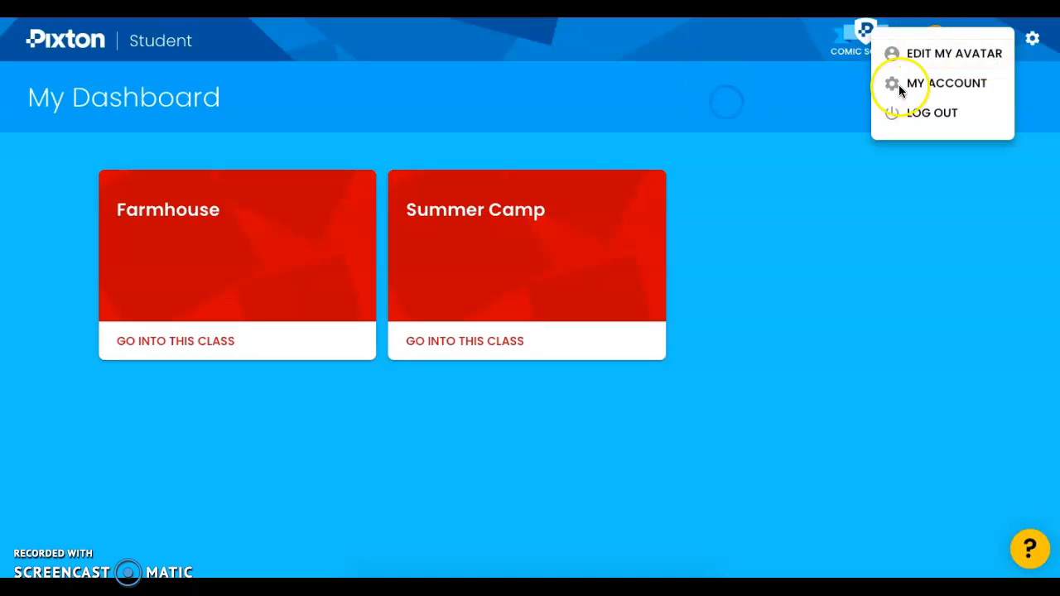
Enter the Summer Camp class and return from the Family fun comic to the class's comics list.
left_click(461, 341)
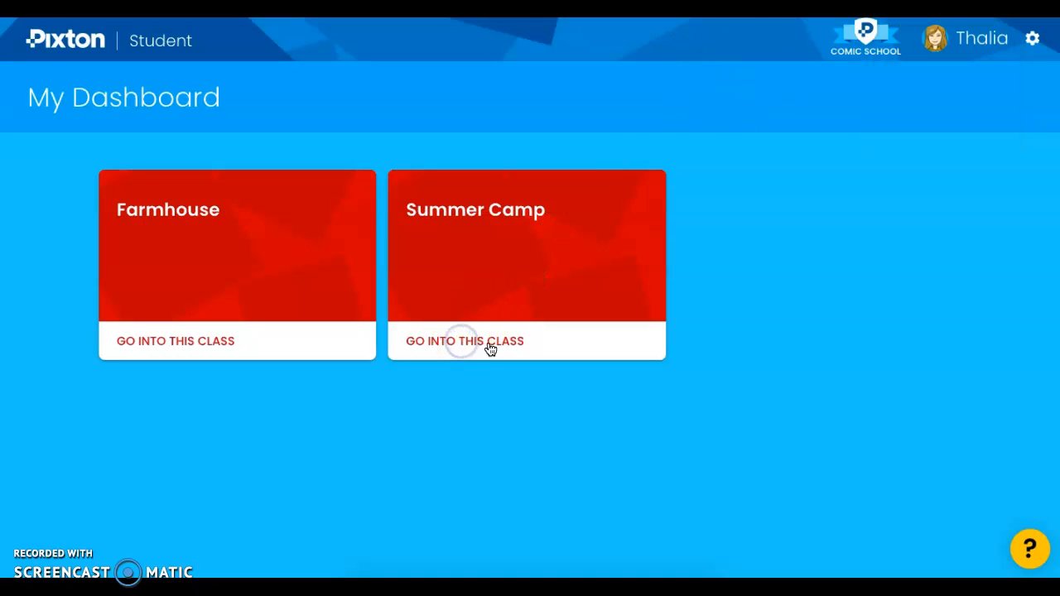
left_click(496, 346)
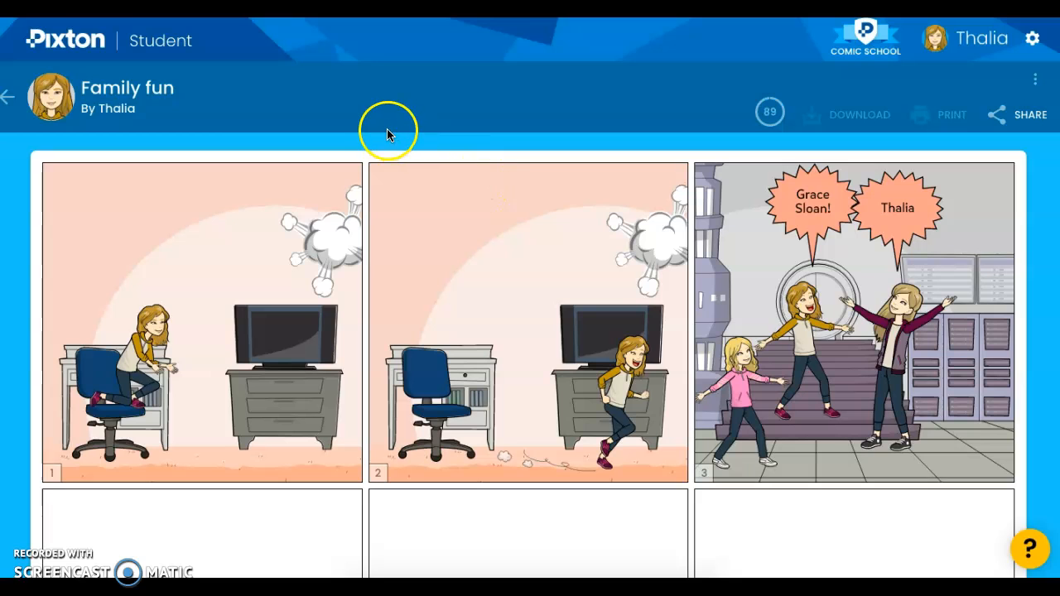
left_click(7, 101)
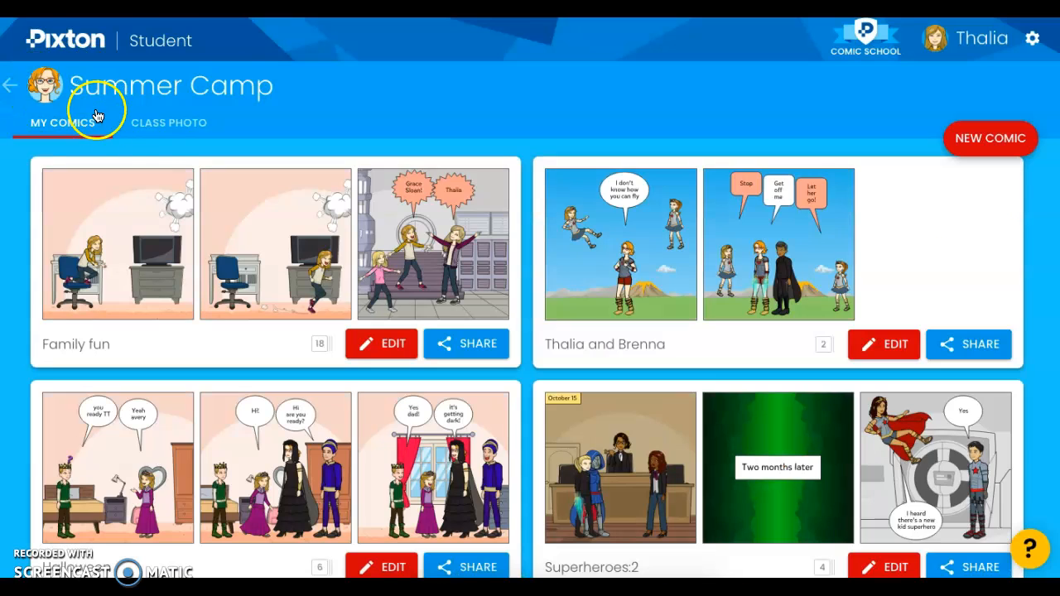
View the Summer Camp class photo and return to the student's own comics.
left_click(169, 132)
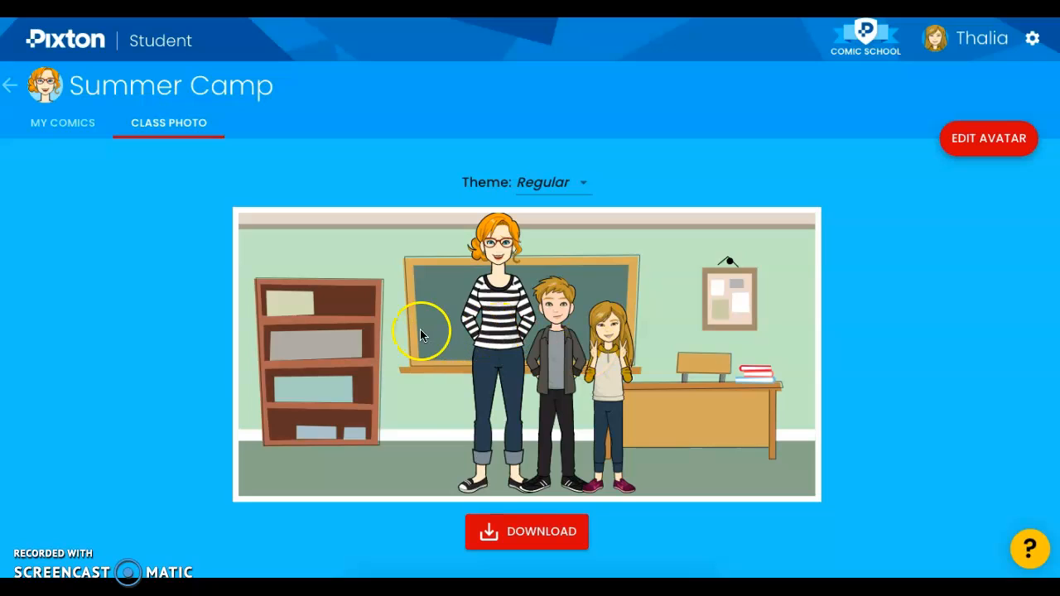
left_click(212, 311)
left_click(46, 135)
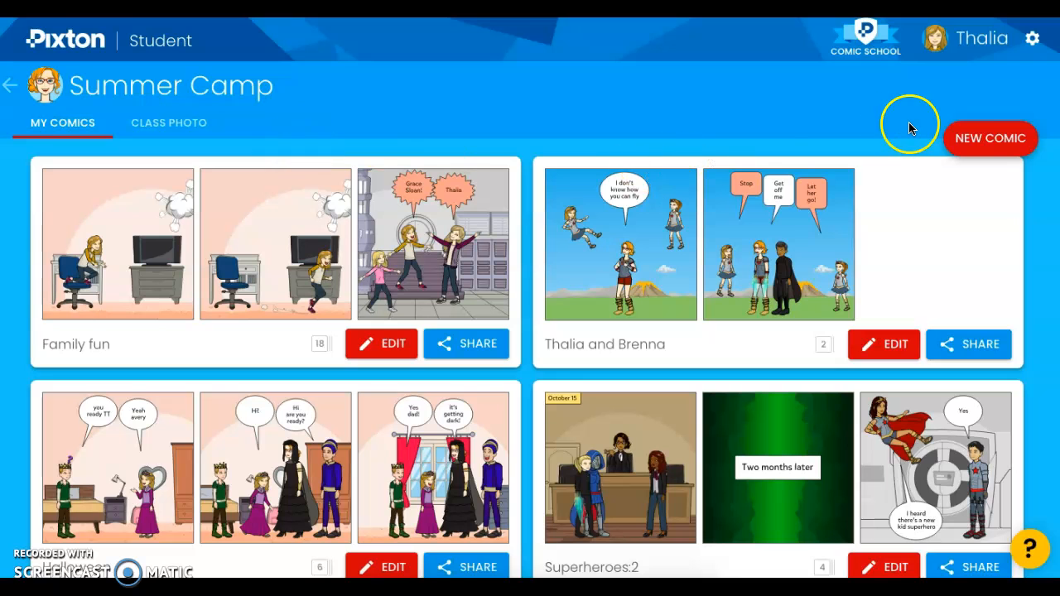
Create a new comic titled "First comic" in the Summer Camp class.
left_click(975, 147)
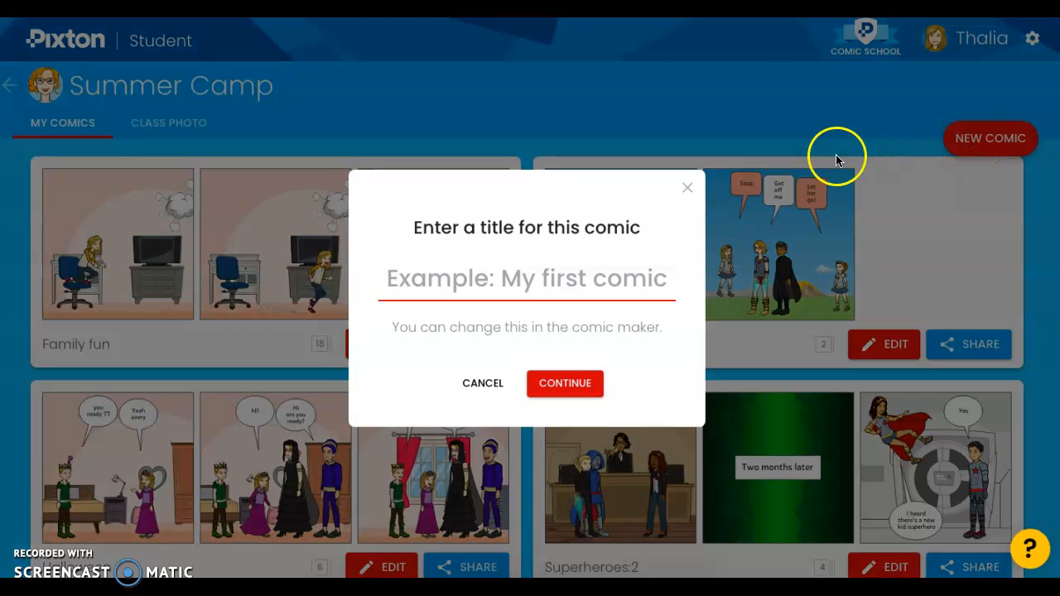
type("Fir")
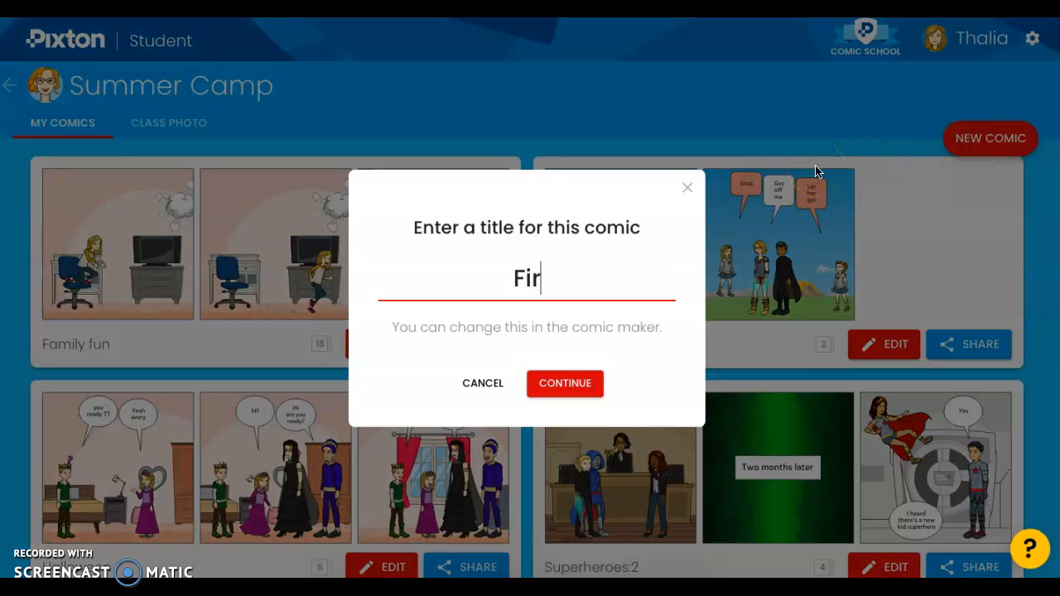
type("st comic")
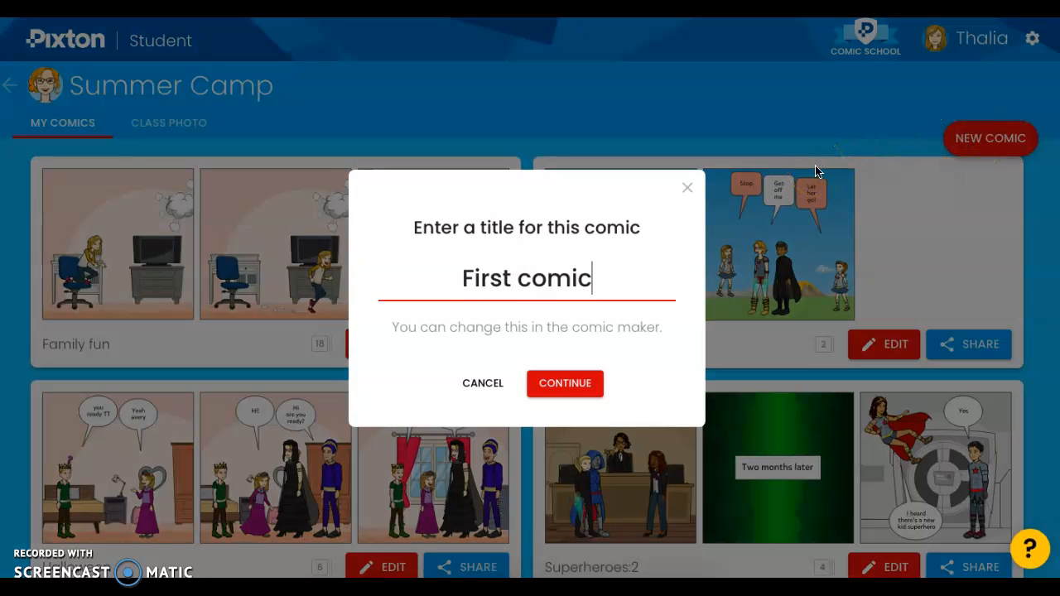
left_click(561, 398)
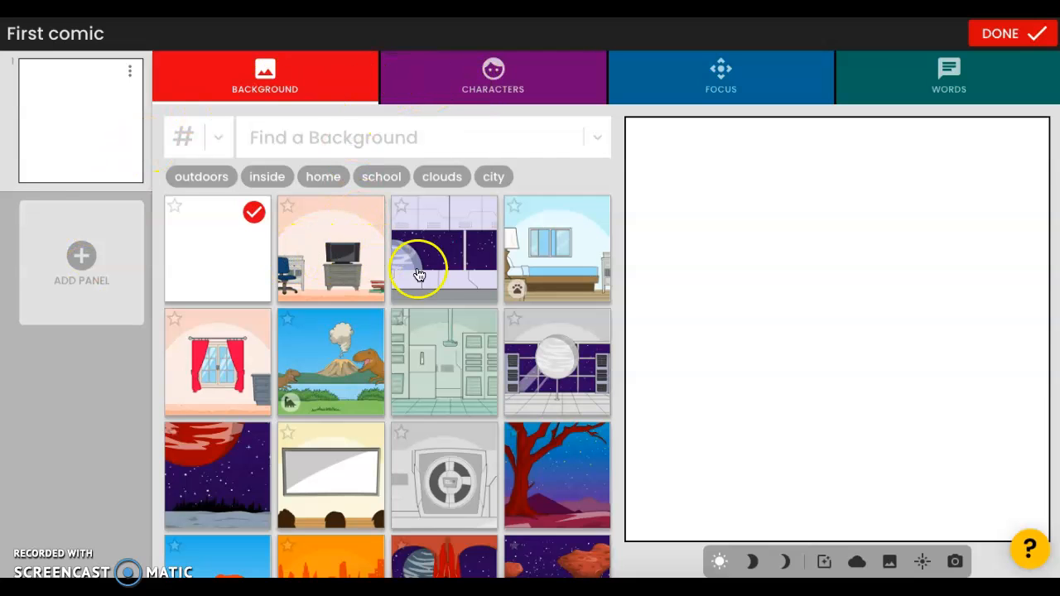
Browse the backgrounds and set the panel's background to the red tree under a starry night sky.
scroll(385, 363, "down", 1)
scroll(385, 363, "down", 1)
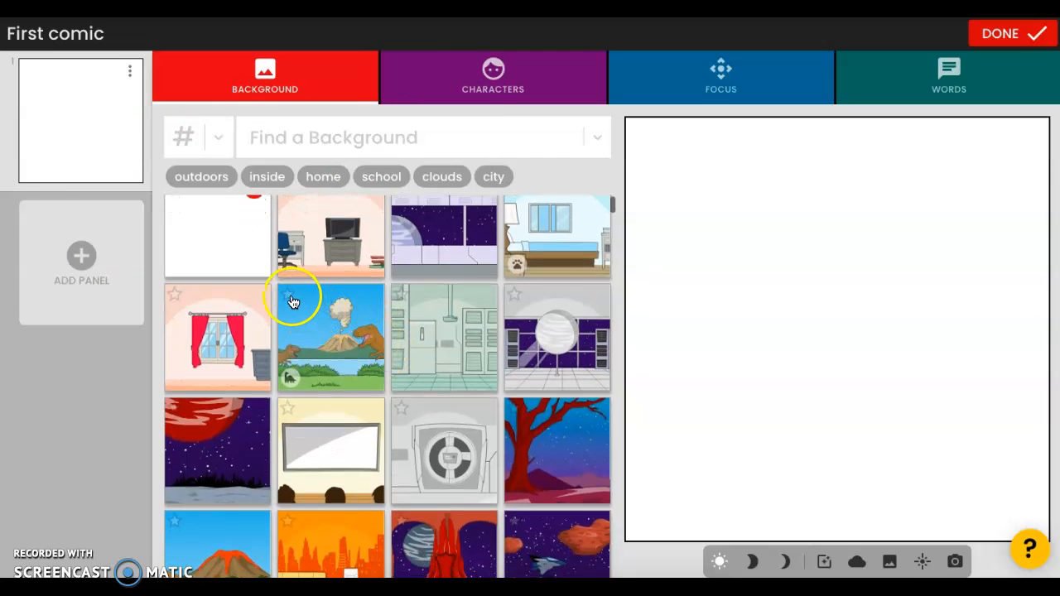
scroll(350, 358, "down", 5)
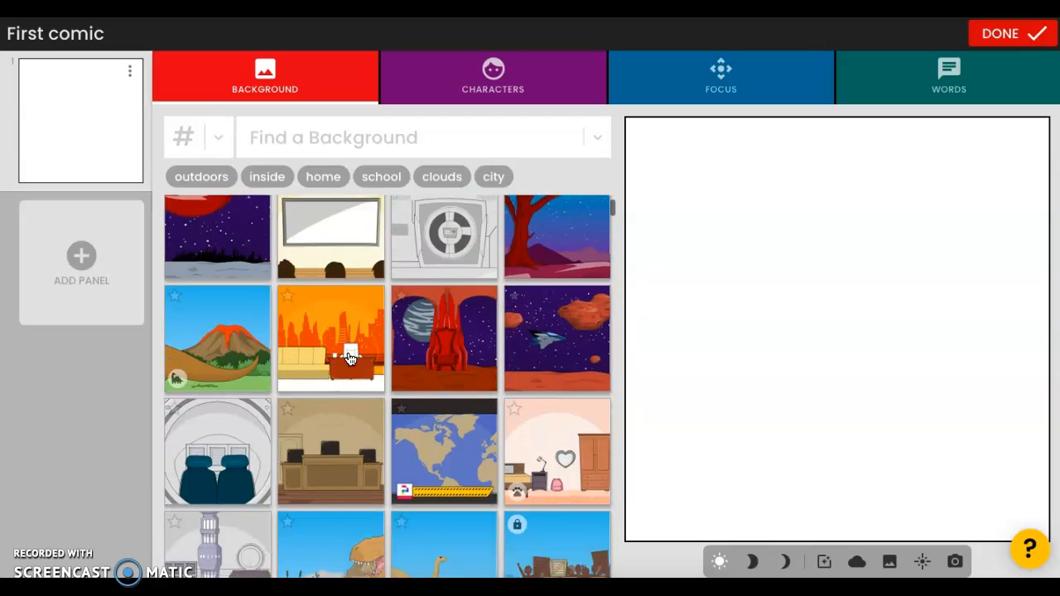
scroll(350, 358, "down", 1)
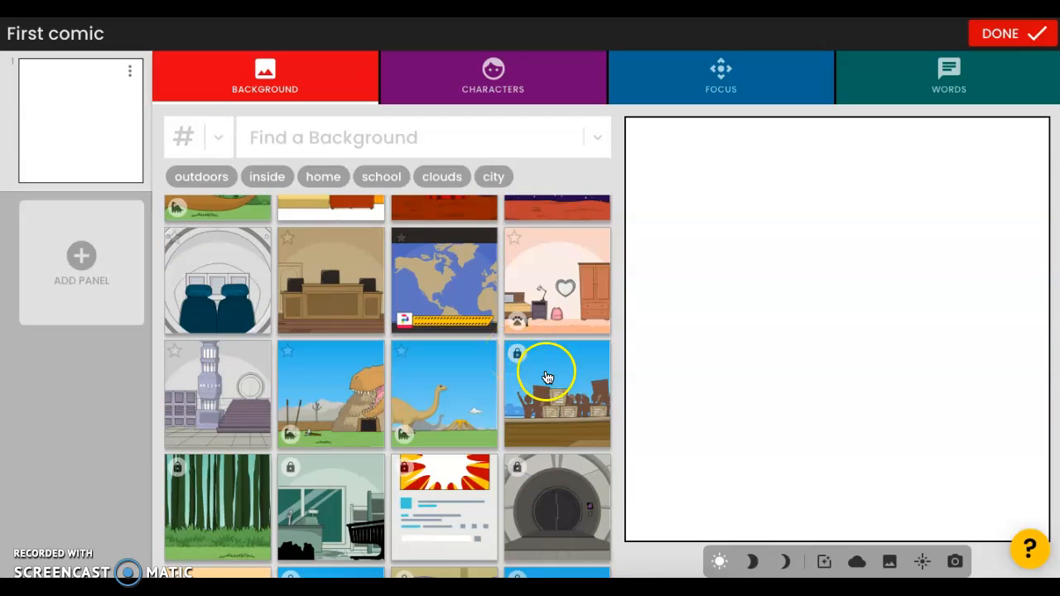
left_click(470, 393)
left_click(339, 379)
scroll(340, 381, "up", 10)
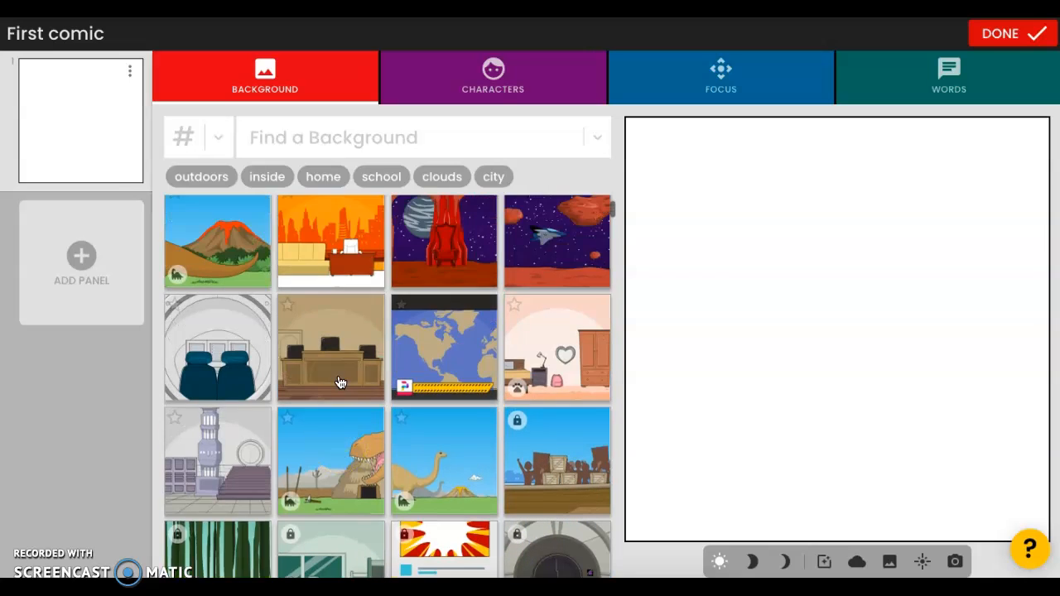
left_click(542, 457)
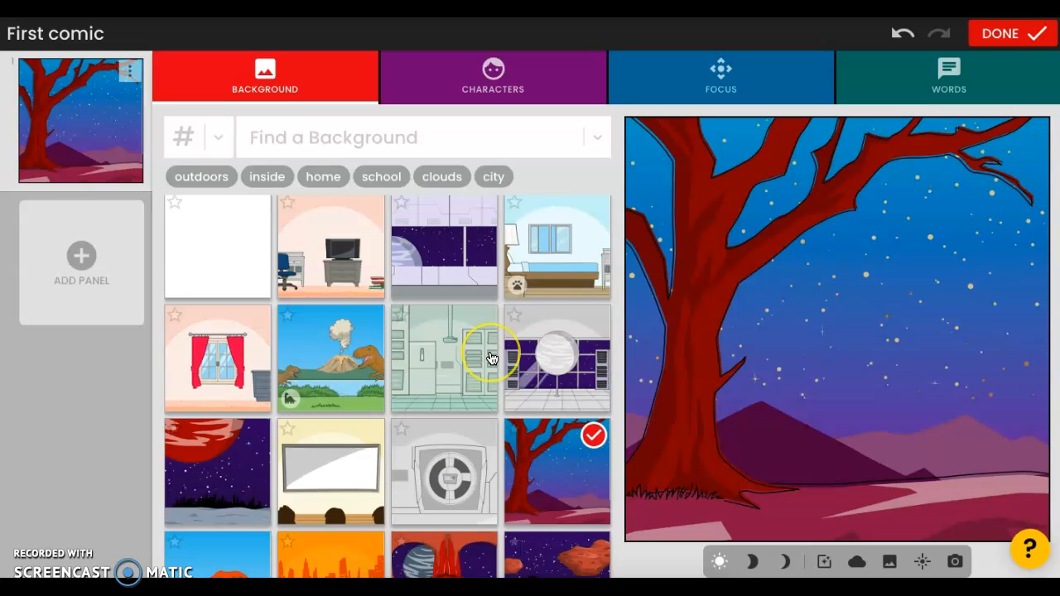
scroll(491, 359, "up", 2)
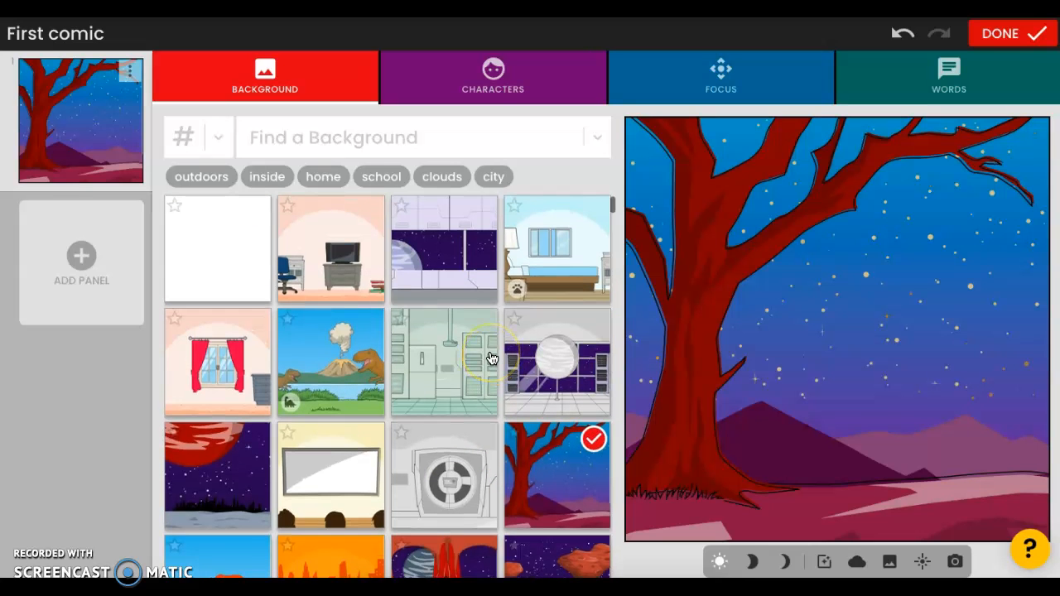
Add the curly-haired blonde character in a black jacket and dark trousers to the panel.
left_click(454, 92)
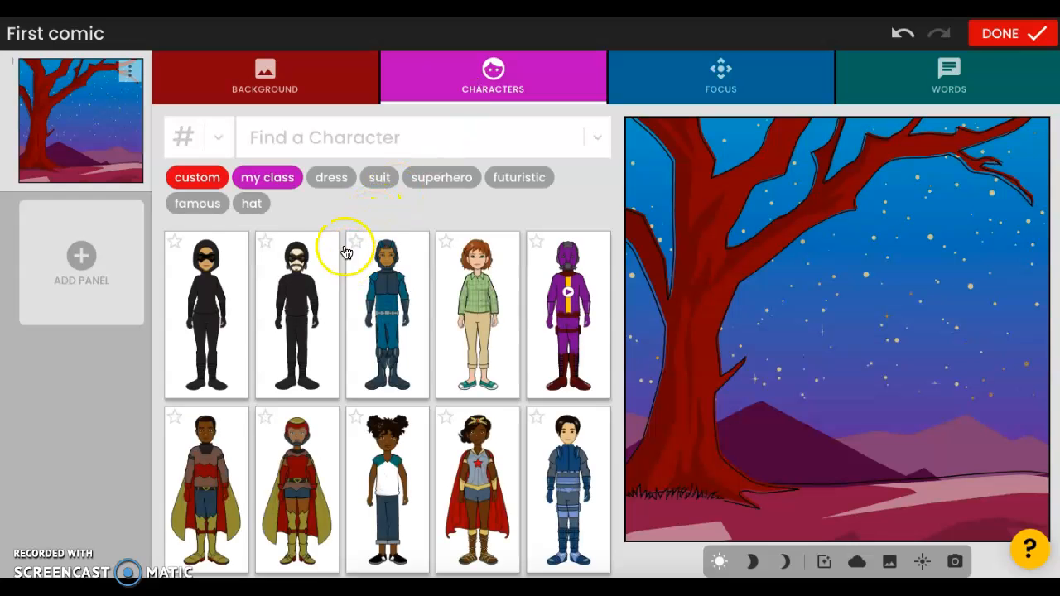
scroll(337, 375, "down", 8)
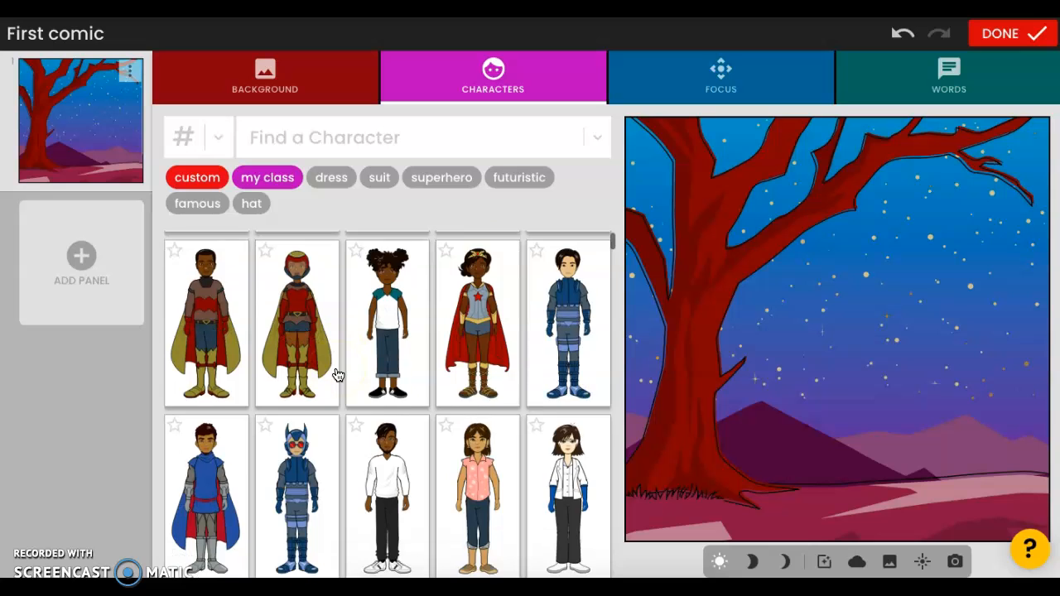
scroll(338, 375, "down", 3)
scroll(338, 375, "up", 3)
left_click(381, 381)
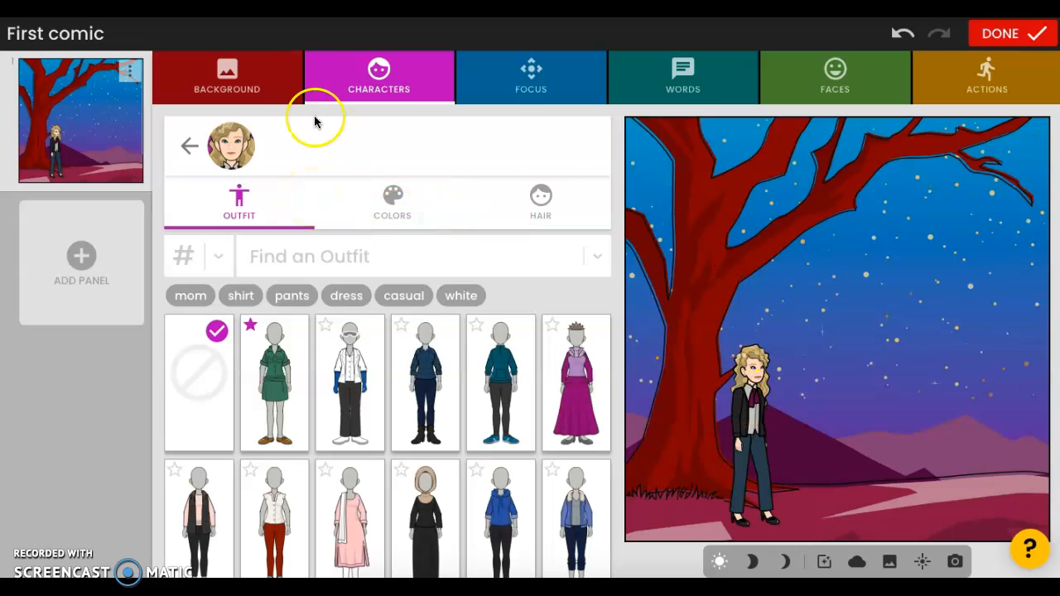
Look through the class's own characters and the focus options available for the panel.
left_click(191, 149)
left_click(386, 207)
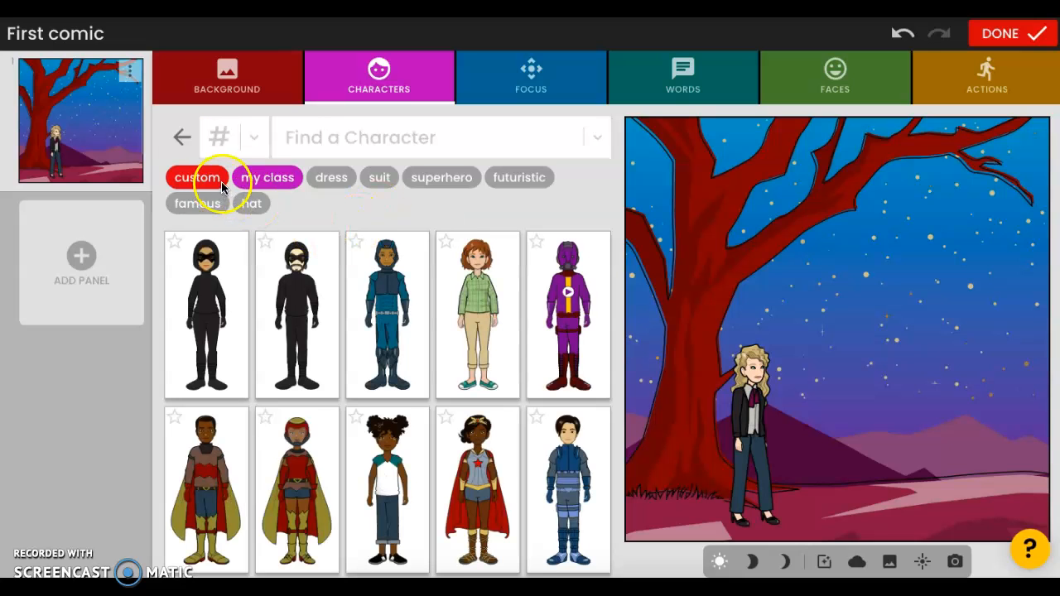
left_click(262, 177)
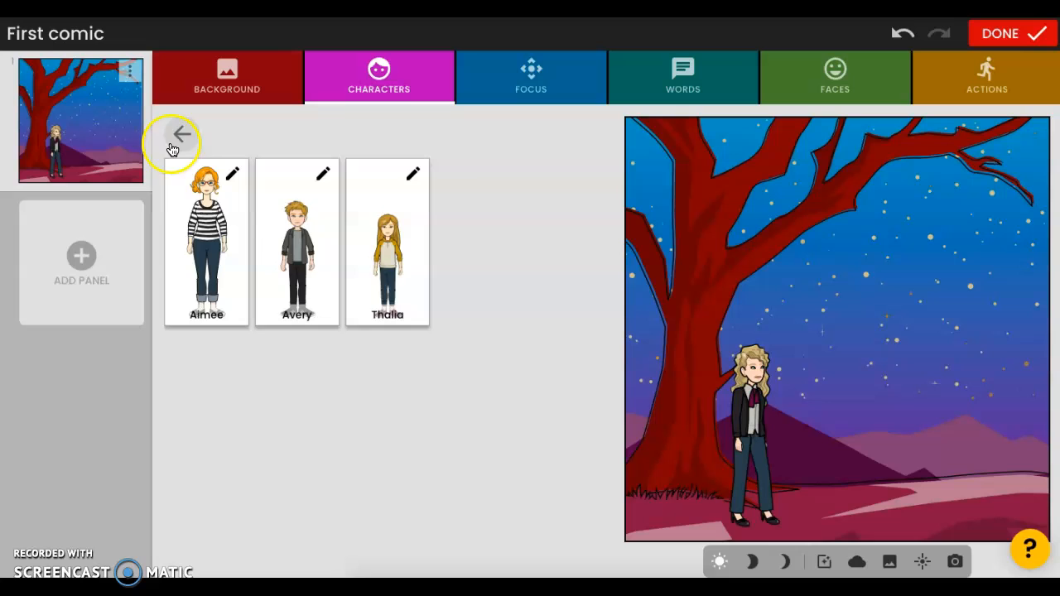
left_click(182, 135)
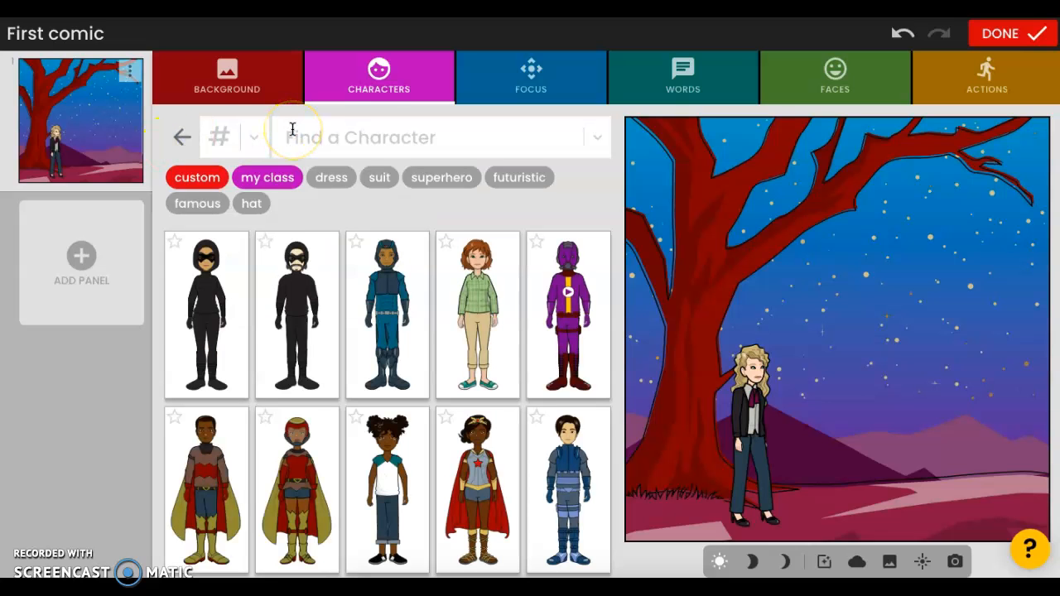
left_click(530, 85)
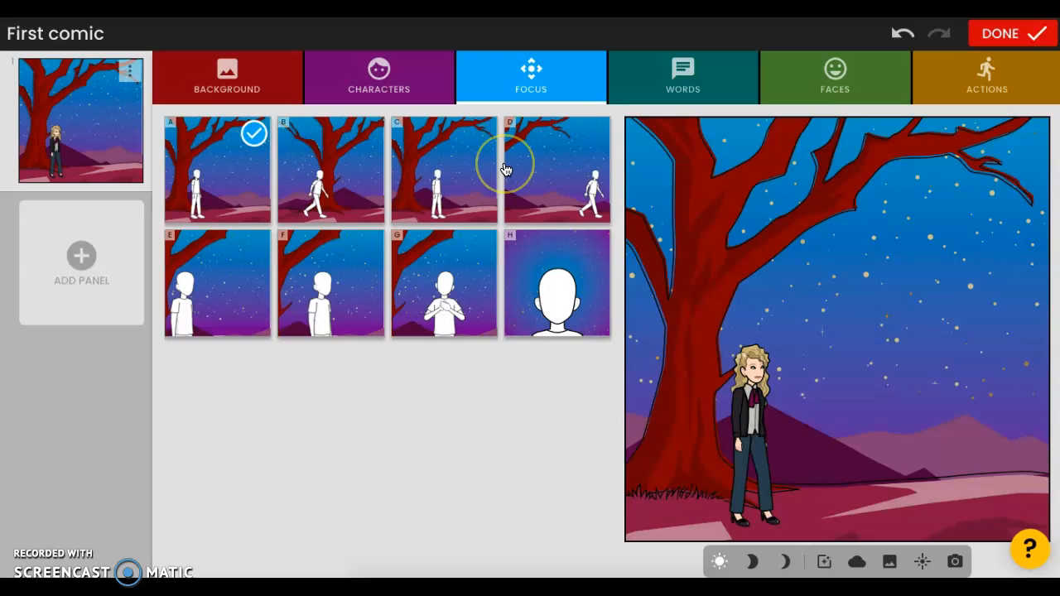
Write the line "Hello, is anyone there?" as the blonde character's words.
left_click(682, 83)
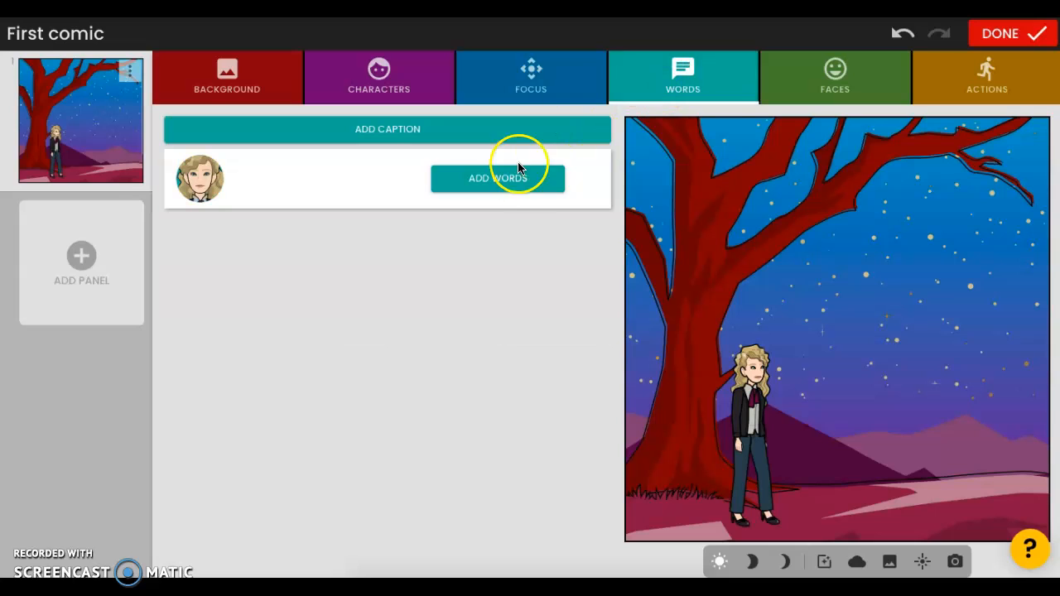
left_click(491, 181)
left_click(253, 286)
key("shift")
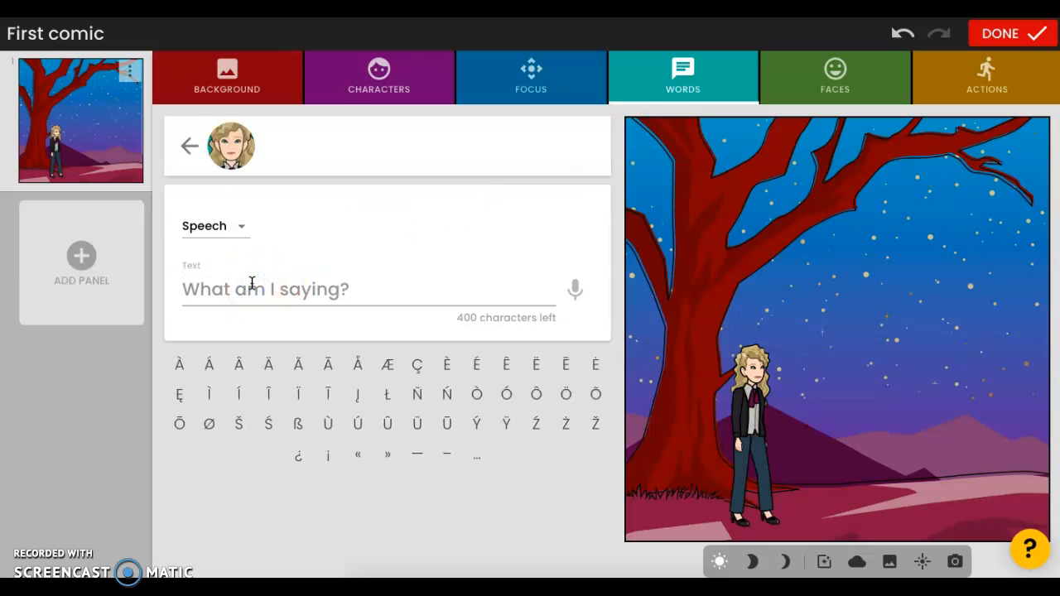
type("Hello, is anyone there?")
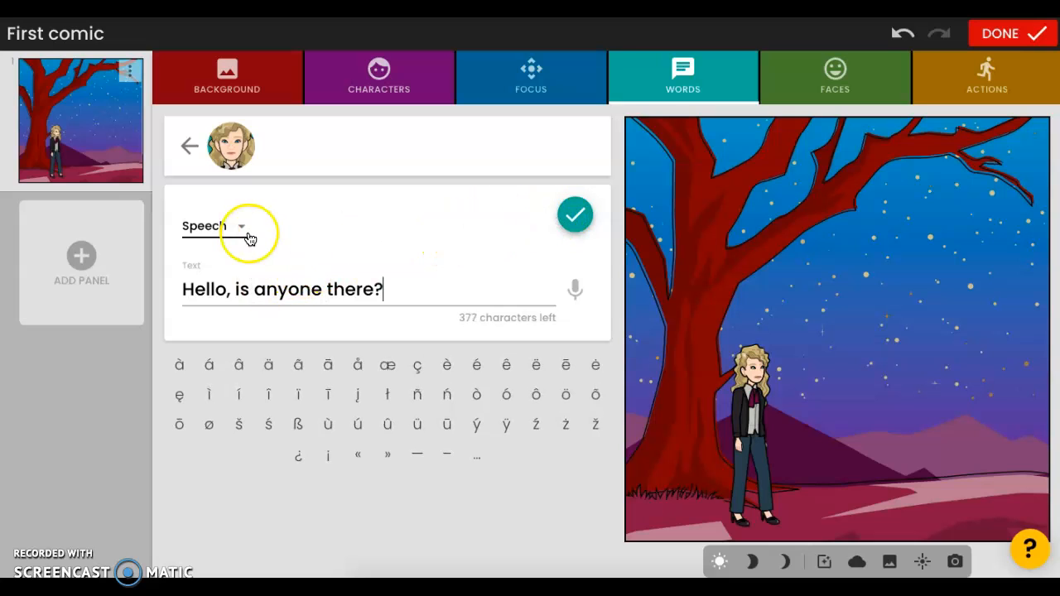
Review the available bubble types, keep Speech, and apply the character's words to the panel.
left_click(245, 229)
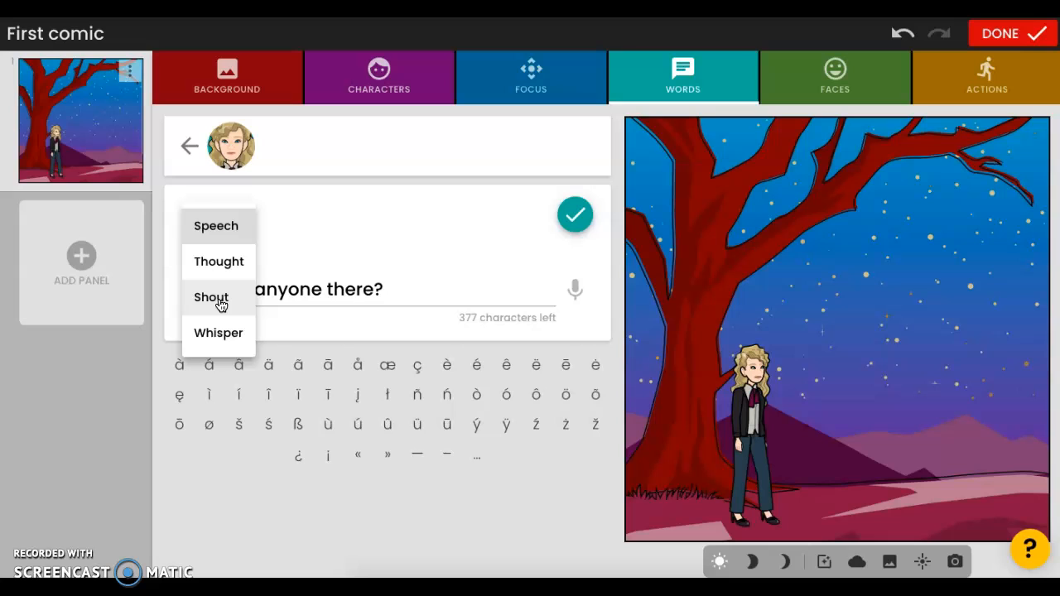
left_click(221, 330)
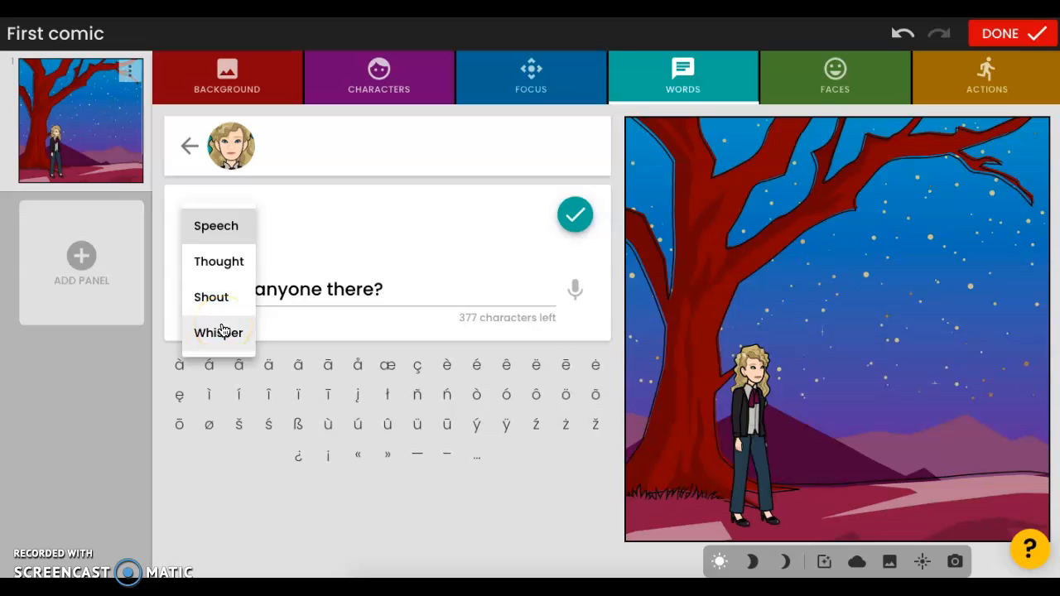
left_click(257, 226)
left_click(237, 225)
left_click(389, 224)
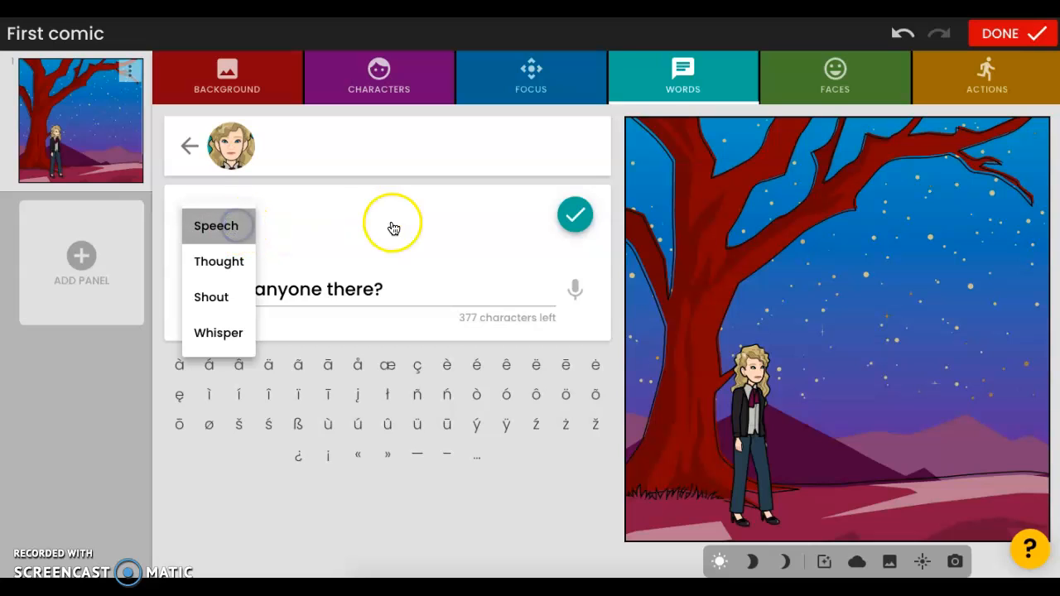
left_click(547, 221)
left_click(577, 218)
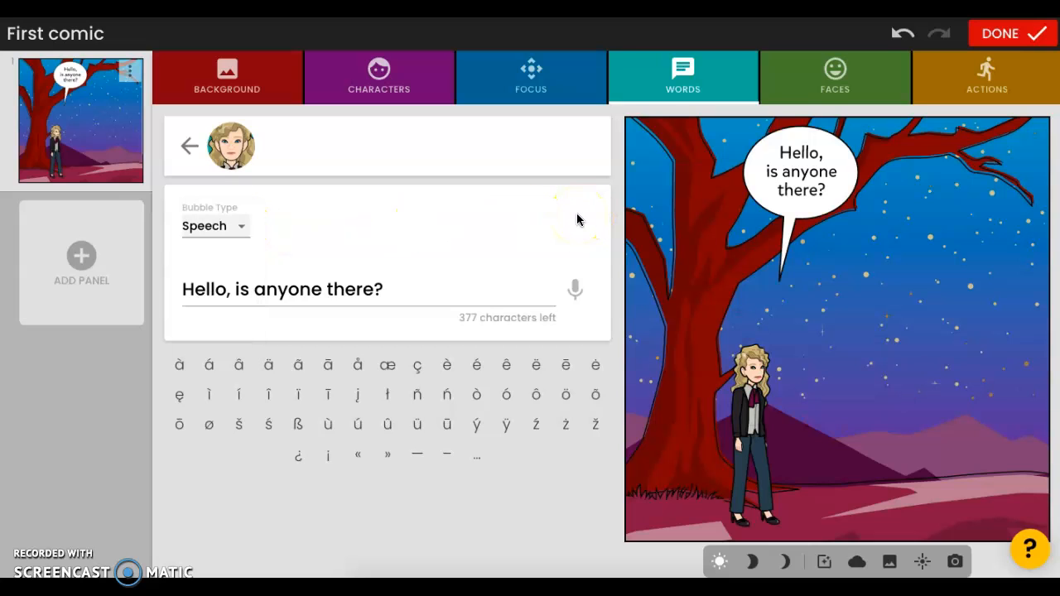
Try the Thought and Shout bubble types on the character's words.
left_click(238, 225)
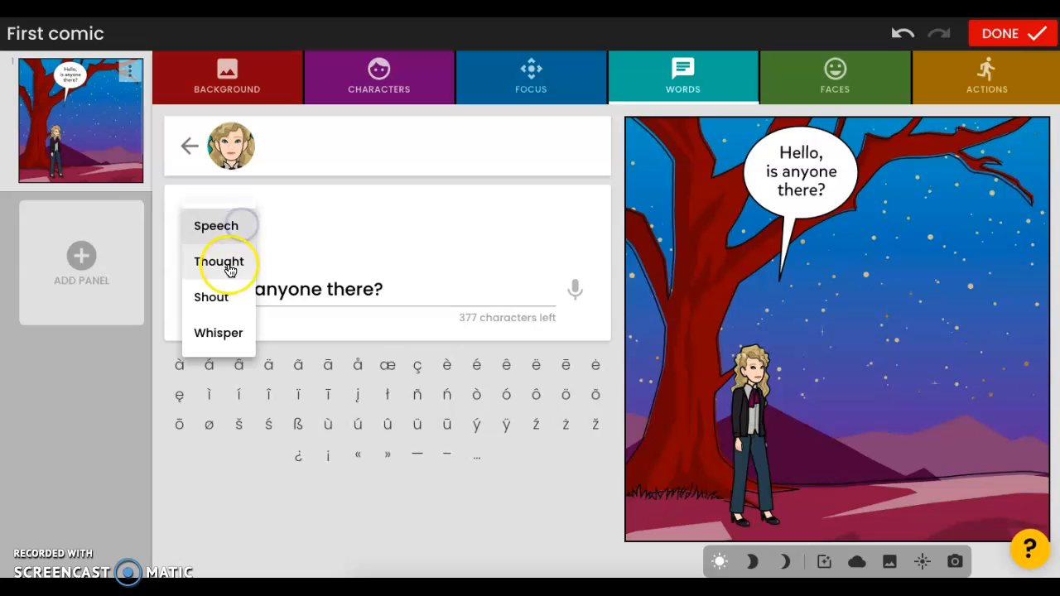
left_click(229, 270)
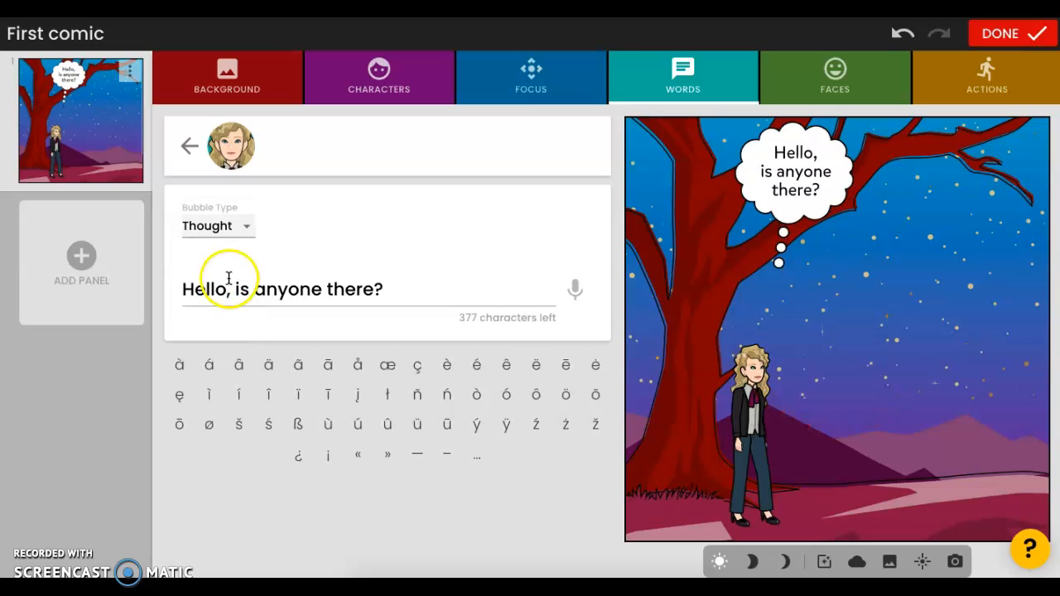
left_click(242, 231)
left_click(241, 268)
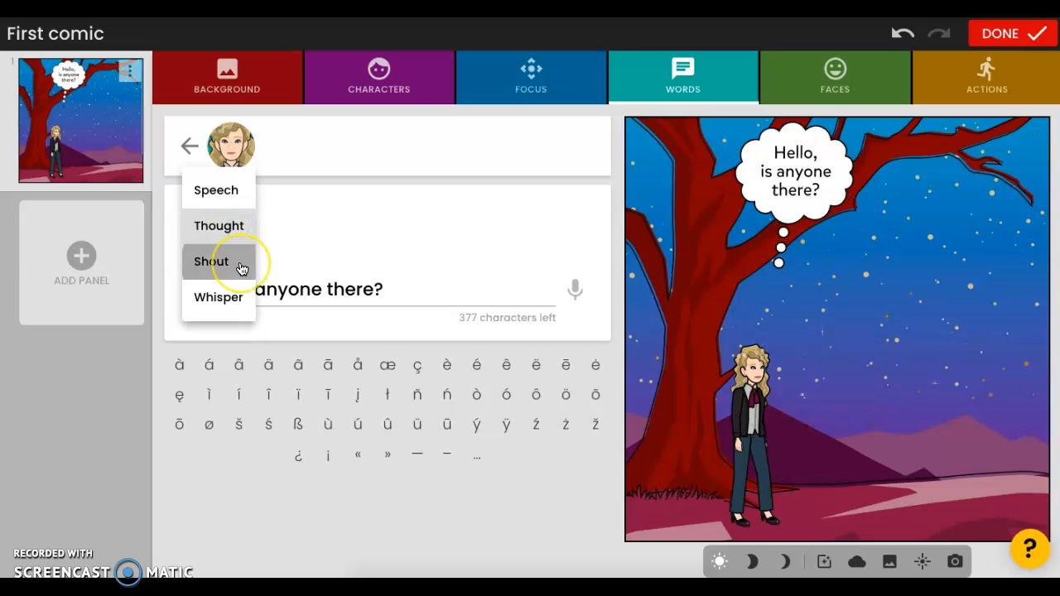
Set the character's bubble type to Whisper and finish editing the words.
left_click(233, 226)
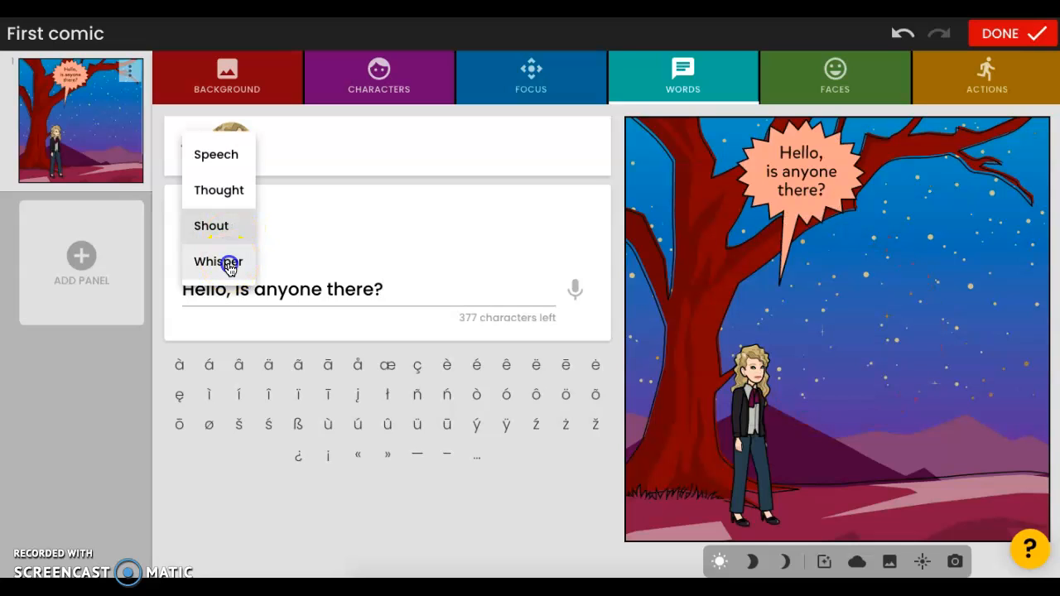
left_click(230, 265)
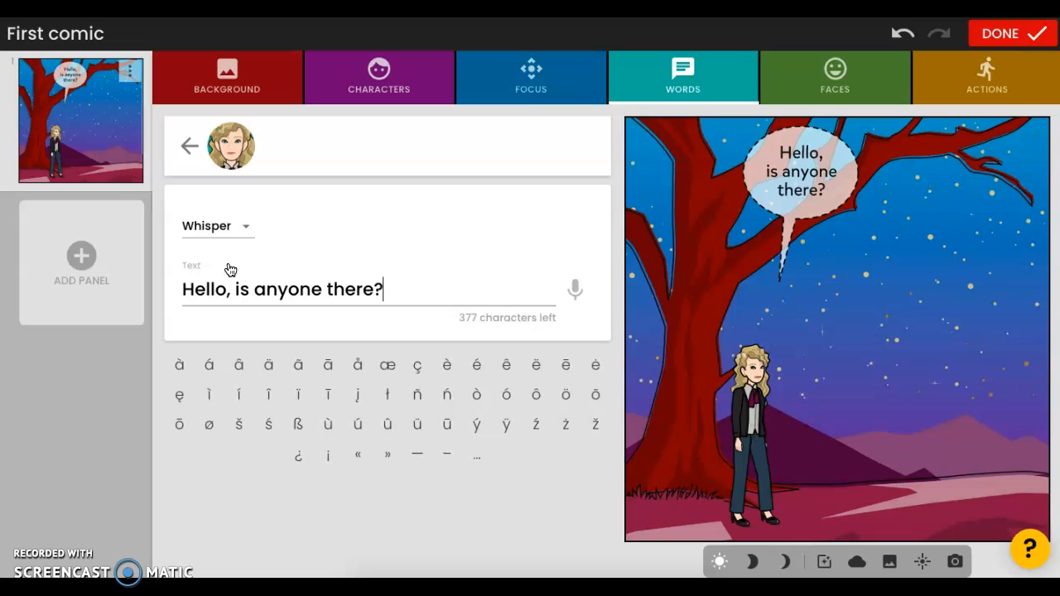
left_click(245, 226)
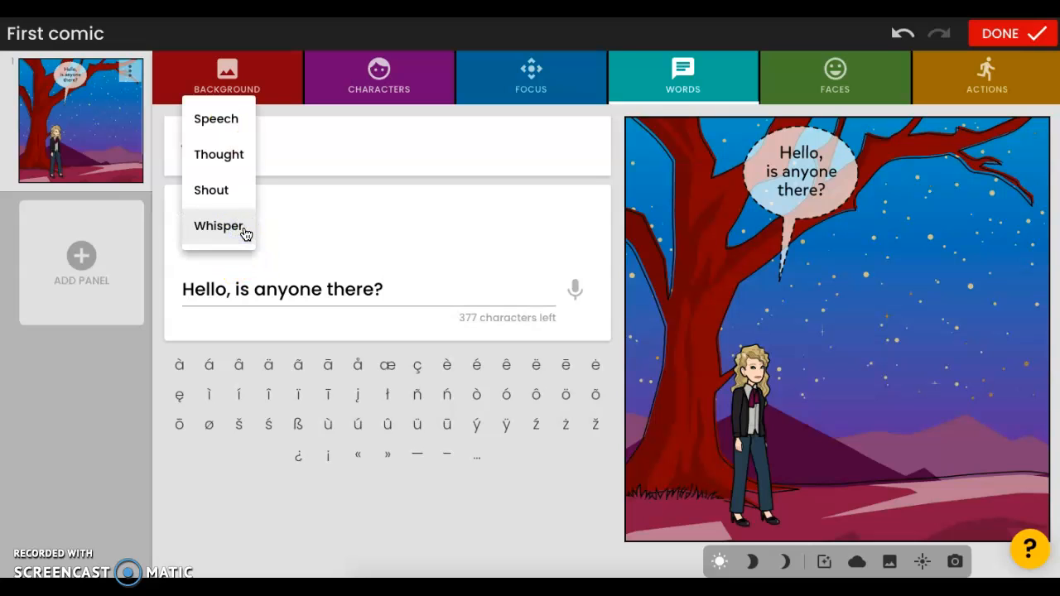
left_click(243, 230)
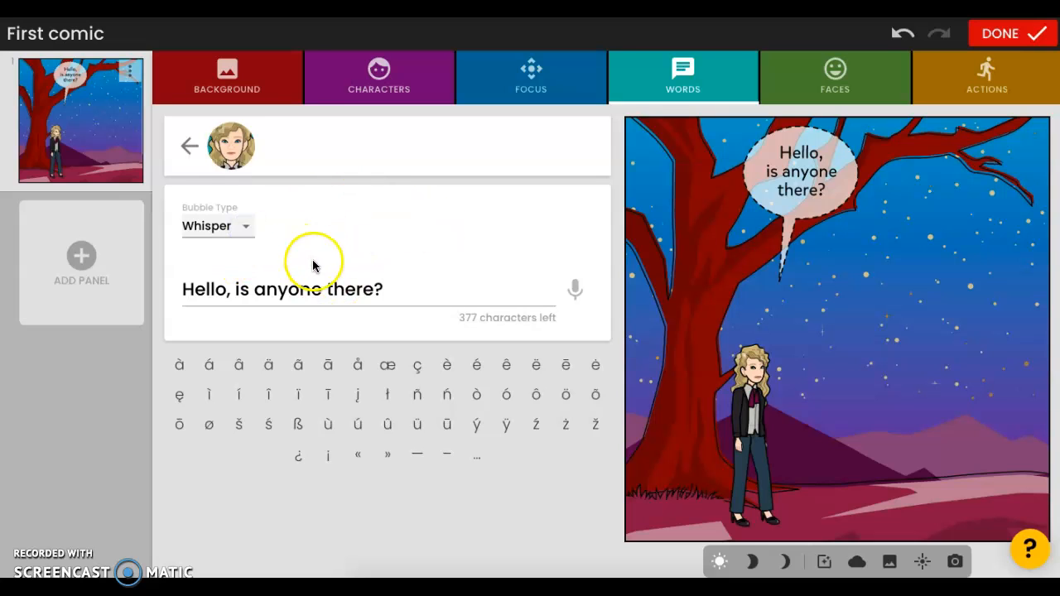
left_click(186, 146)
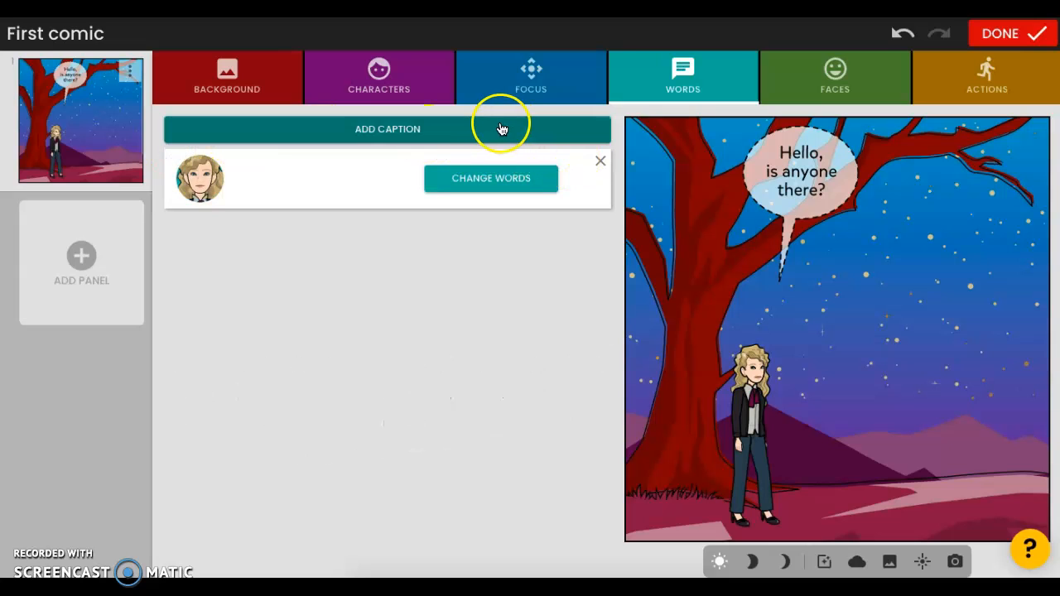
Add a caption along the panel's bottom edge with the character's first name followed by "enters the dark forest alone.".
left_click(500, 125)
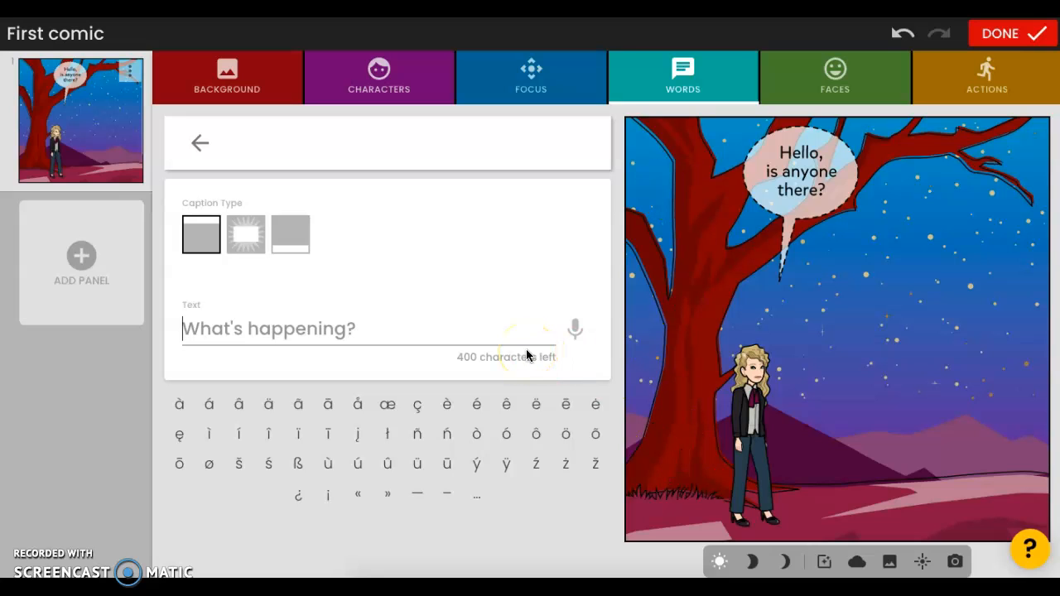
type("S")
key("BackSpace")
type("Ariel ent")
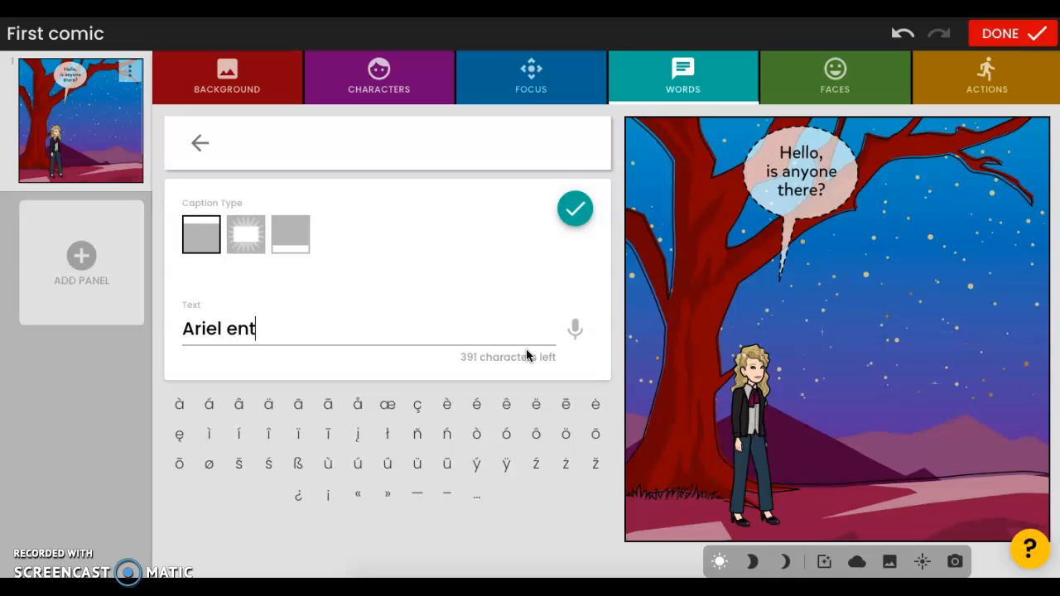
type("ere the ")
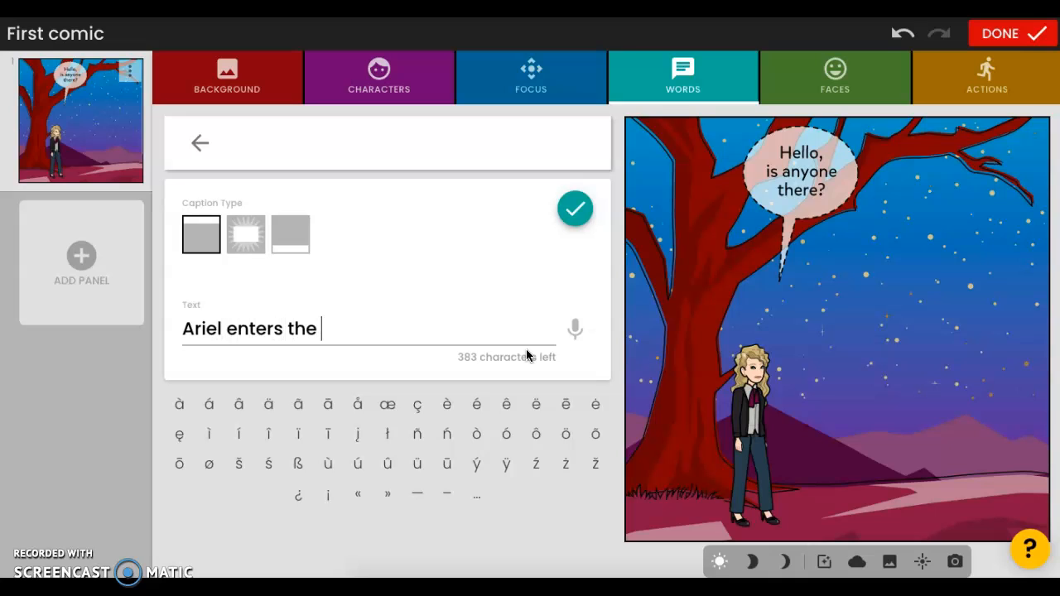
type("dark forest")
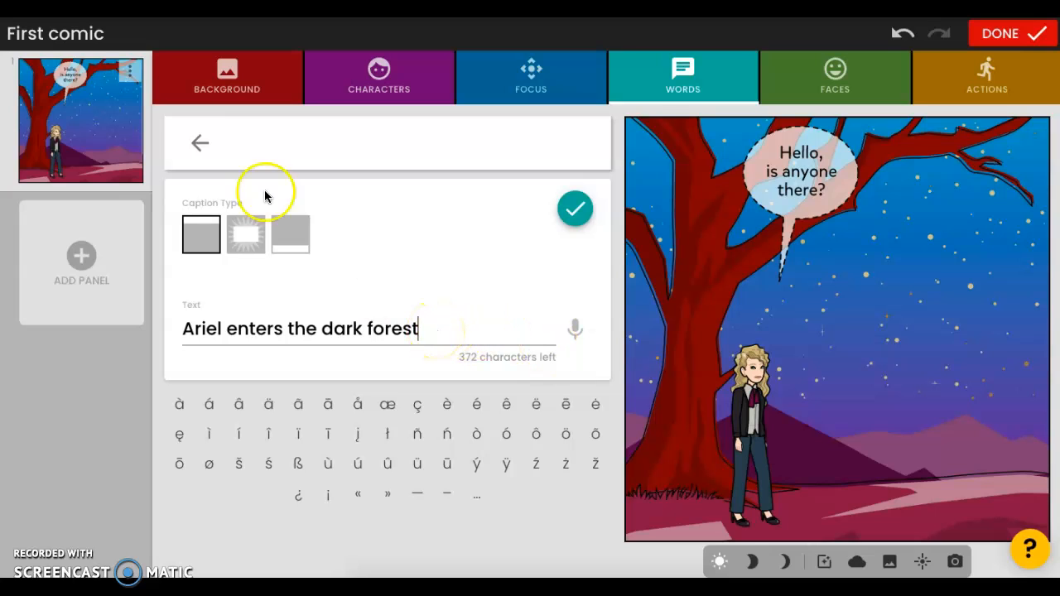
type("alone.")
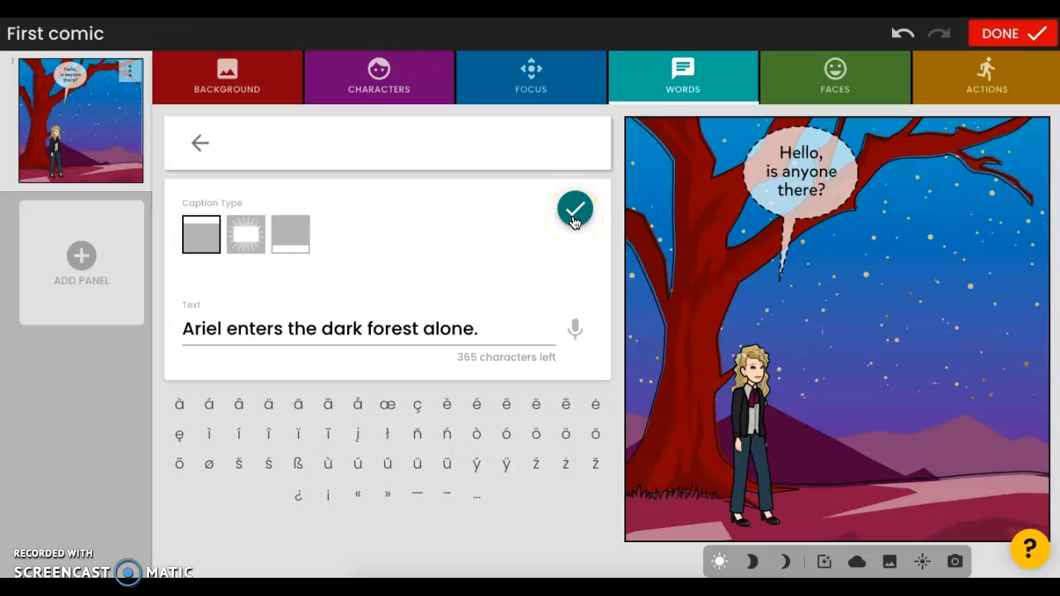
left_click(295, 234)
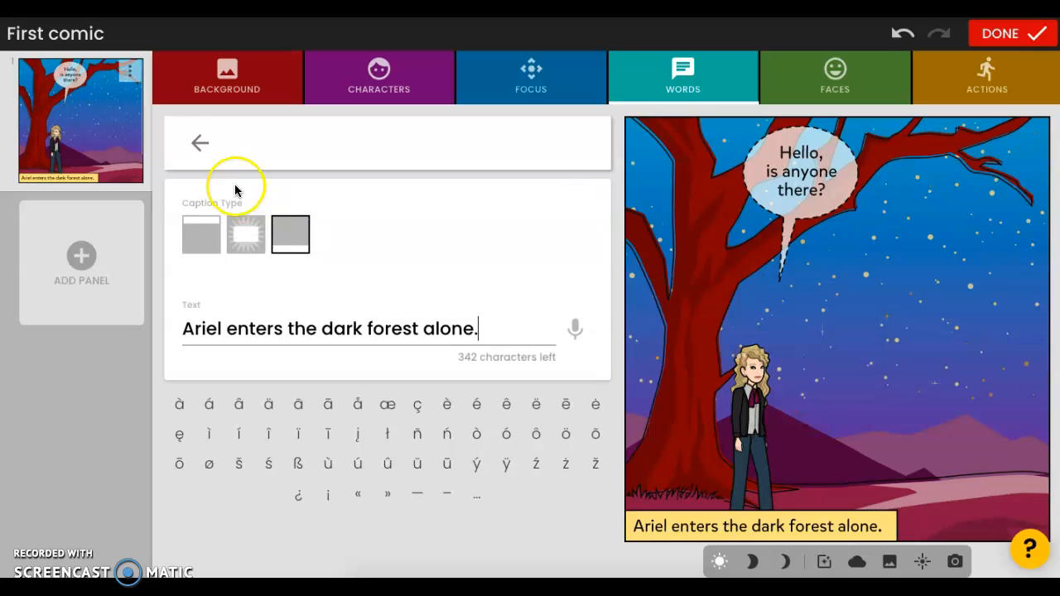
left_click(200, 142)
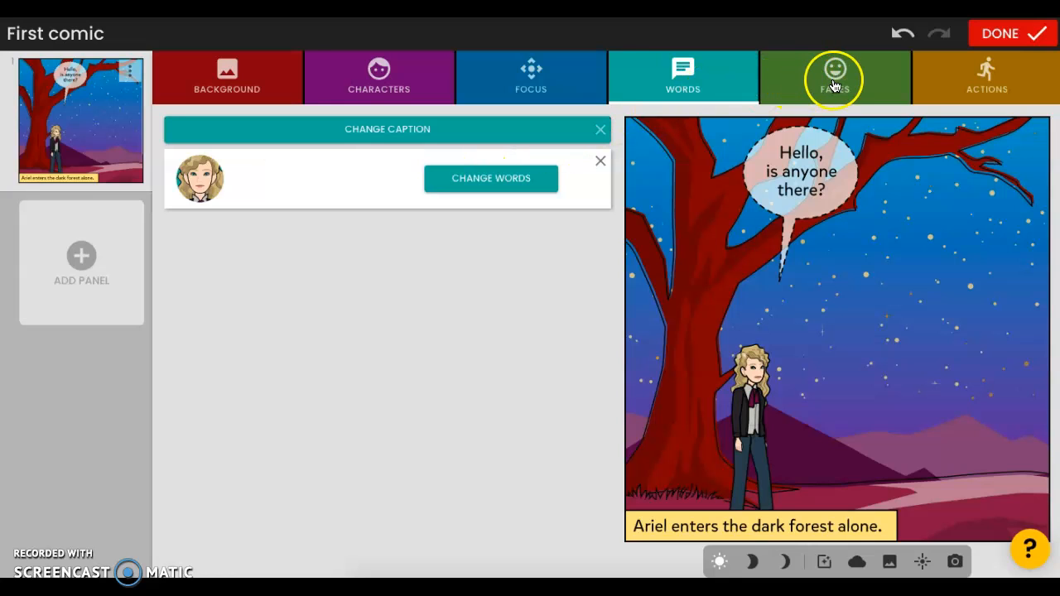
Change the character's face to the worried expression with furrowed brows and a downturned mouth.
left_click(834, 85)
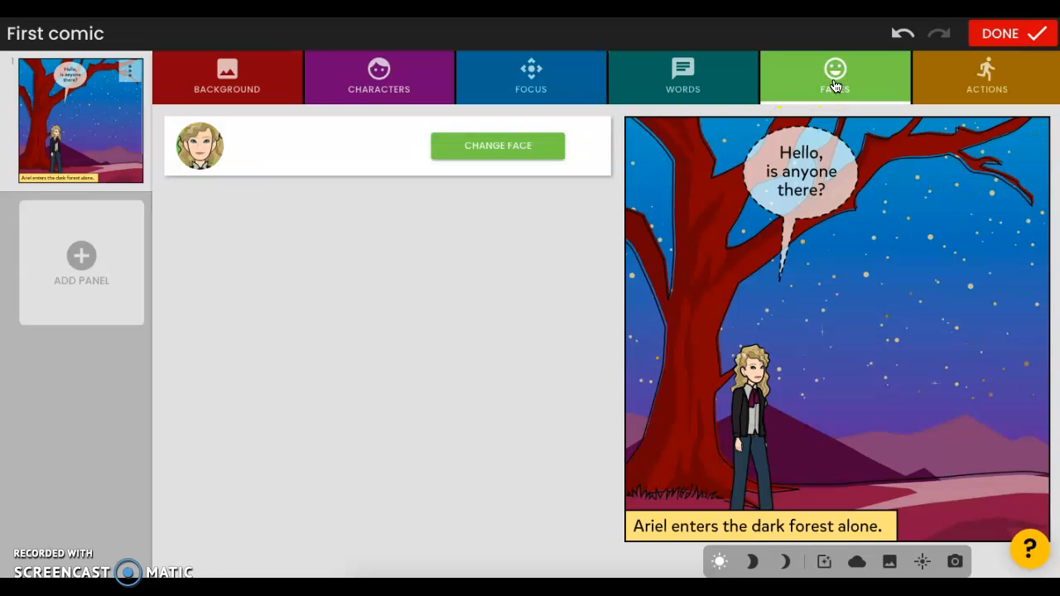
left_click(491, 147)
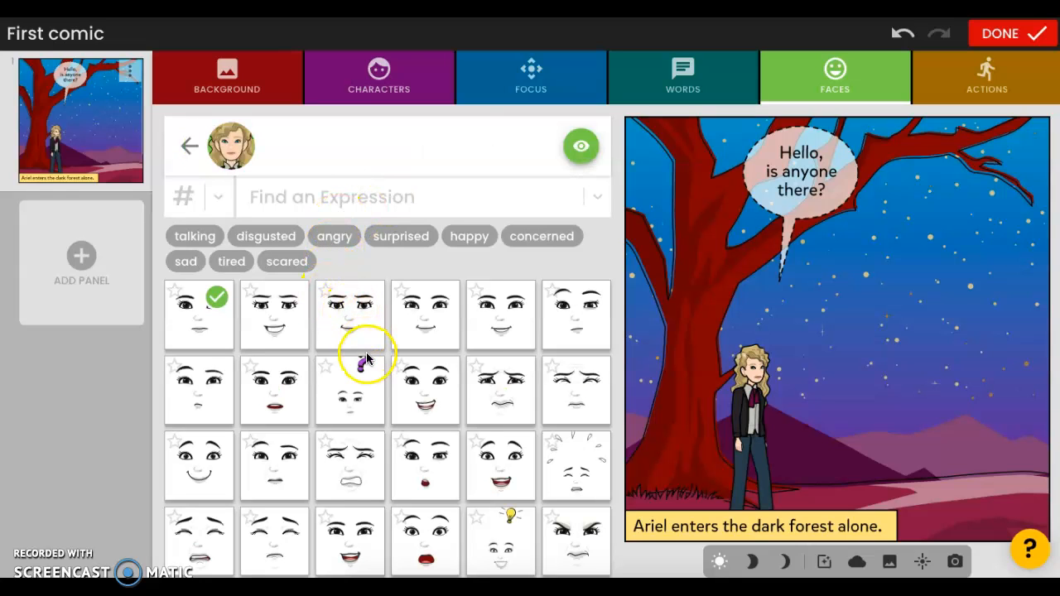
left_click(499, 392)
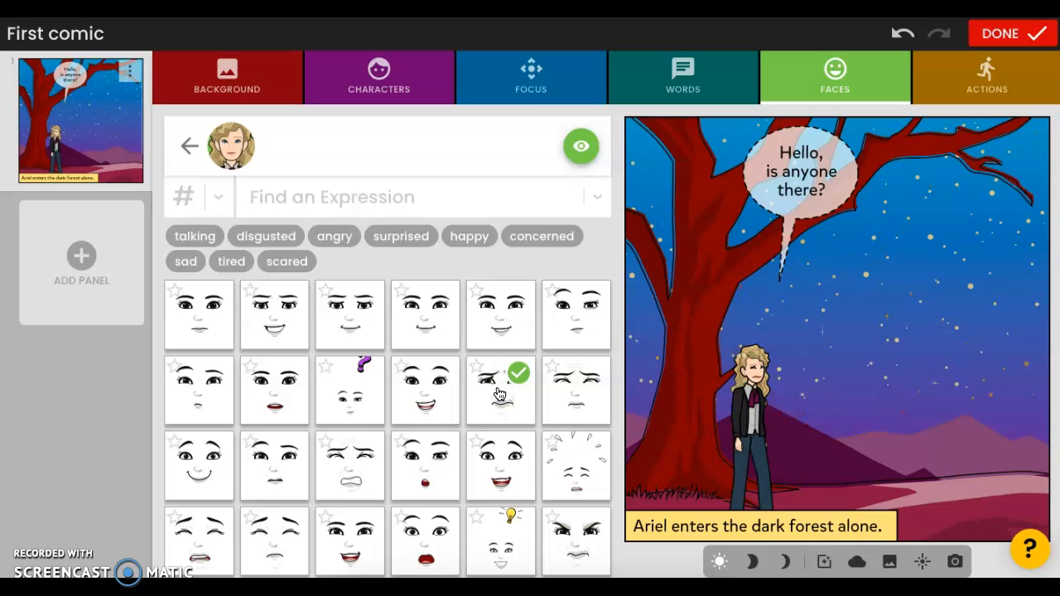
left_click(182, 146)
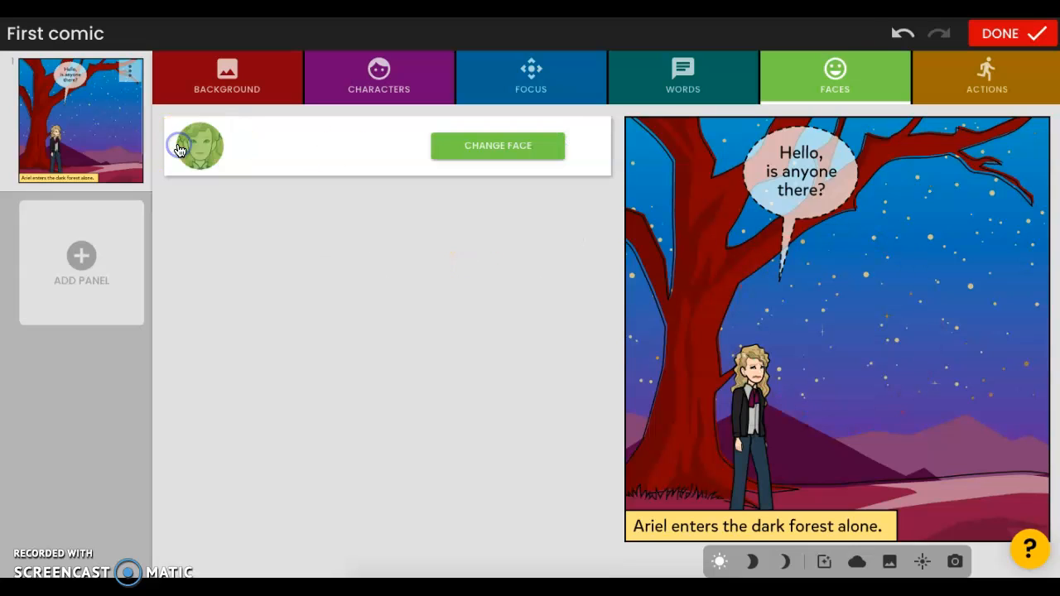
Change the character's action to the striding walking pose.
left_click(985, 70)
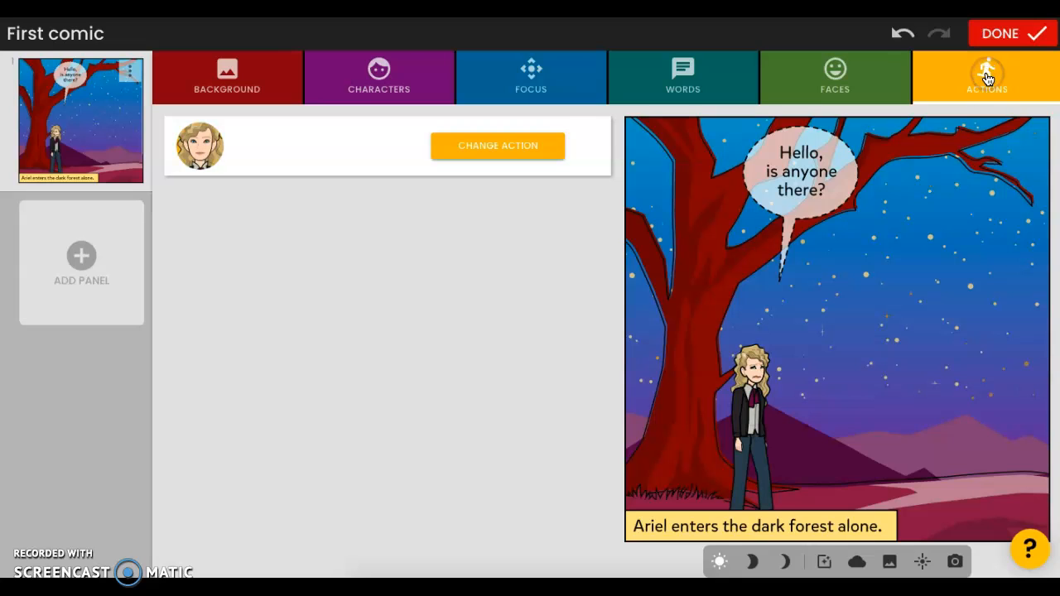
left_click(469, 149)
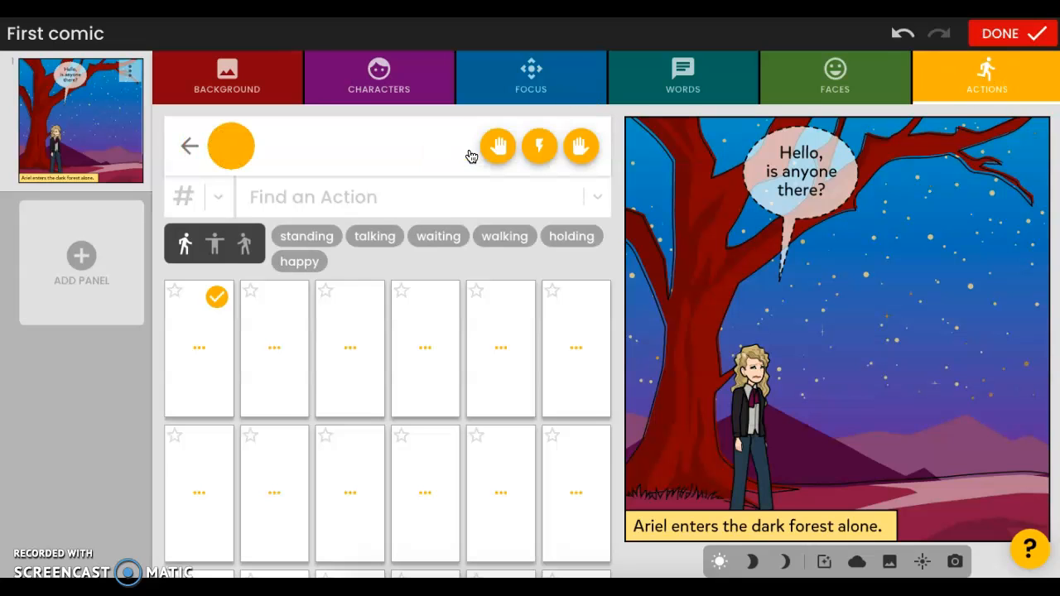
left_click(366, 357)
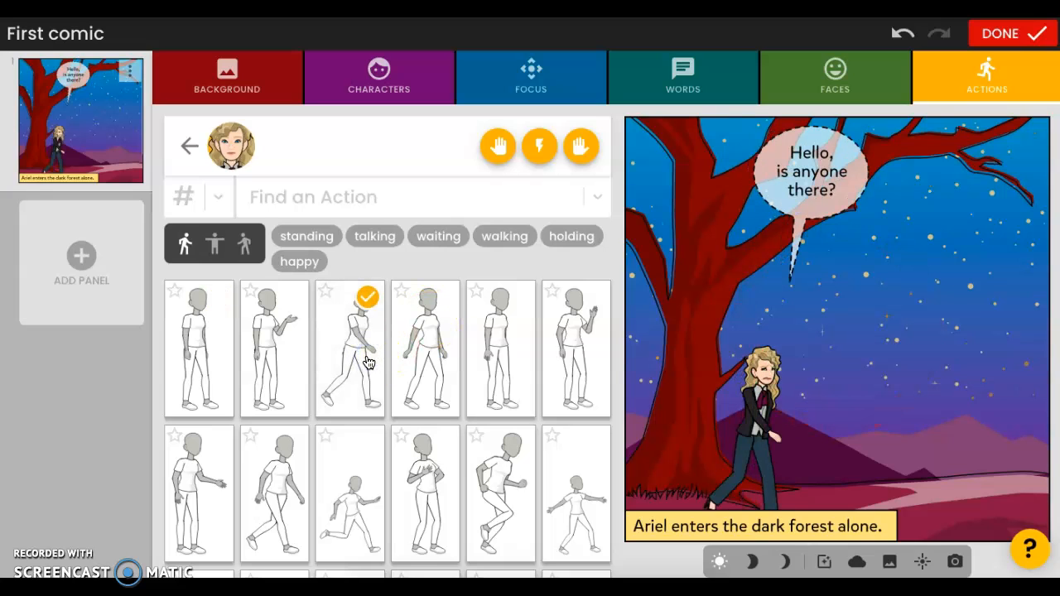
left_click(189, 149)
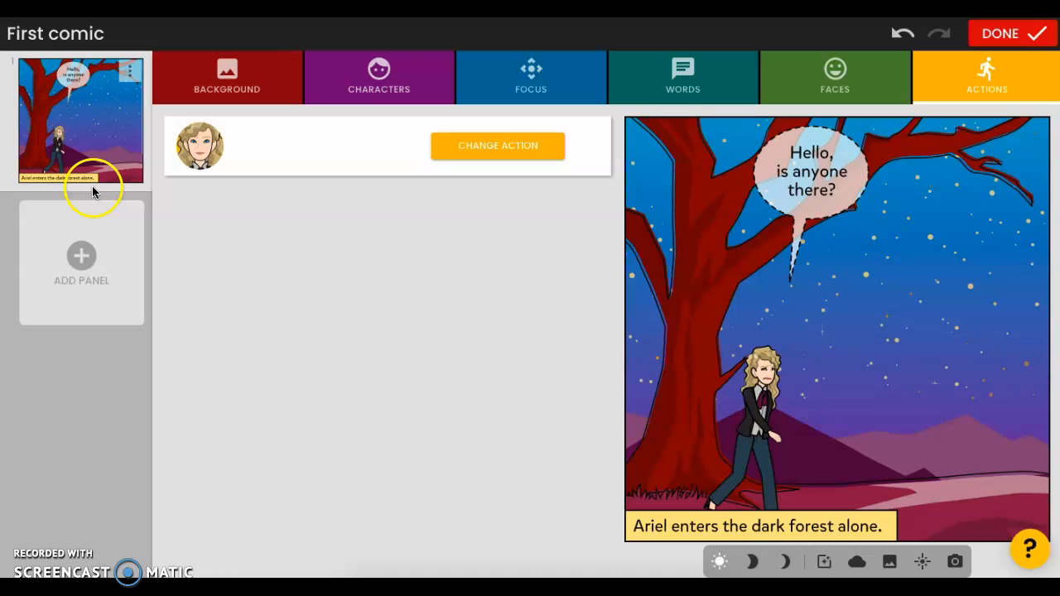
Add a second panel to the comic, keep its night forest background, and finish editing the comic.
left_click(83, 258)
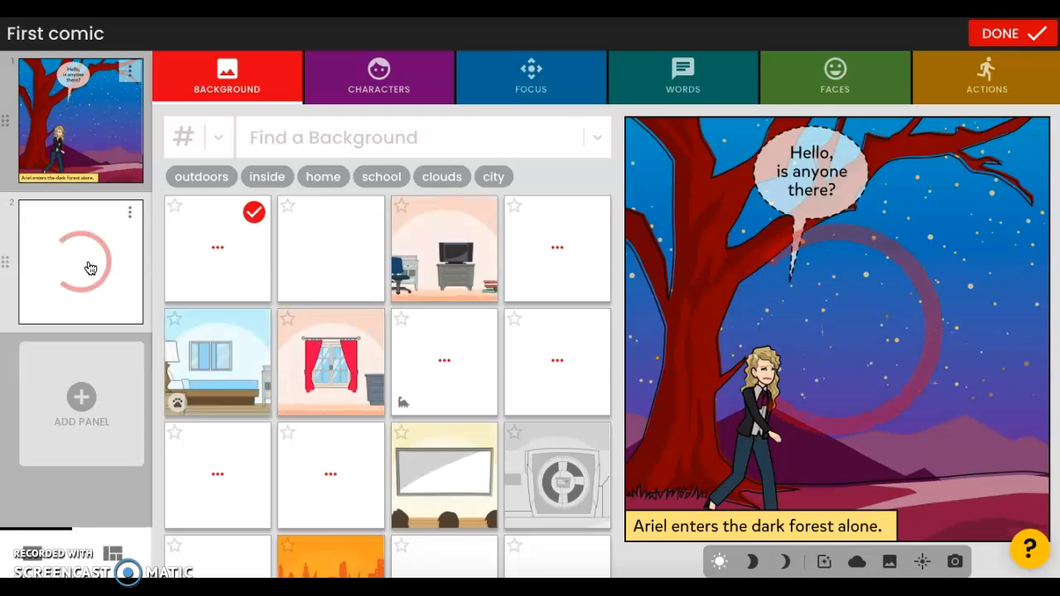
left_click(235, 96)
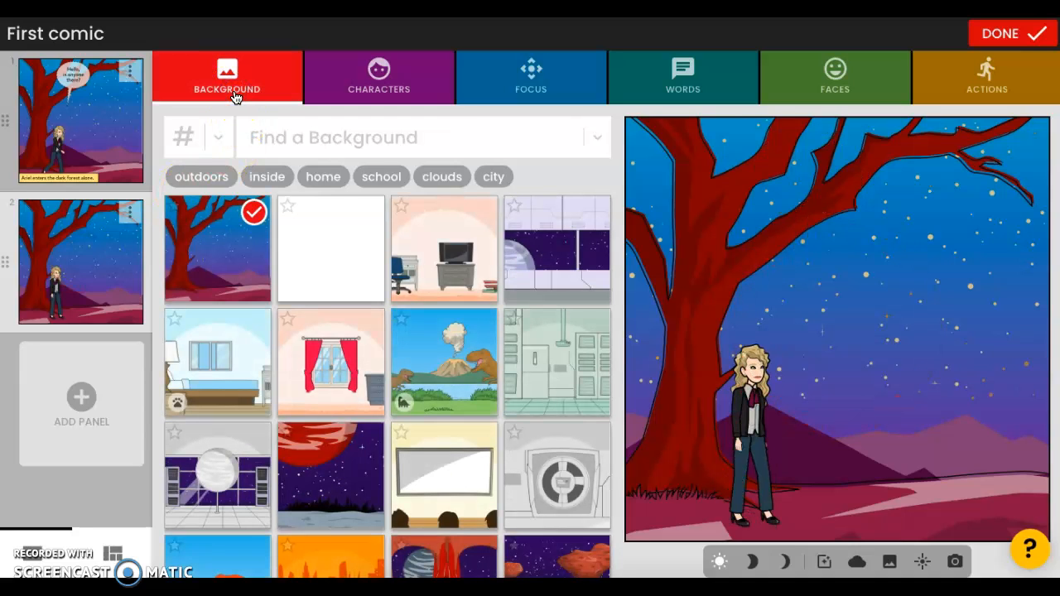
left_click(1007, 36)
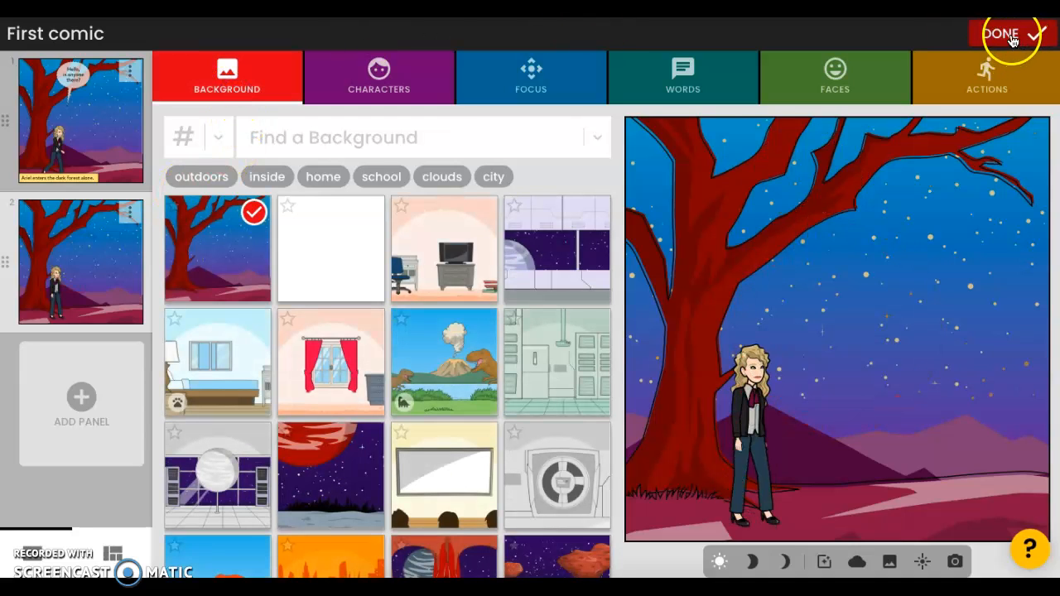
left_click(1010, 42)
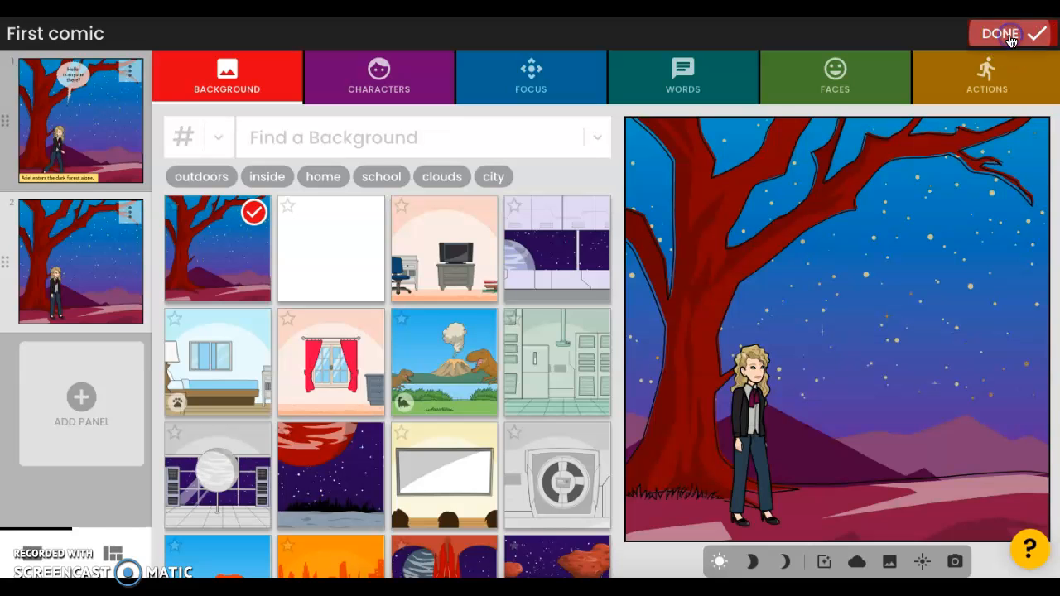